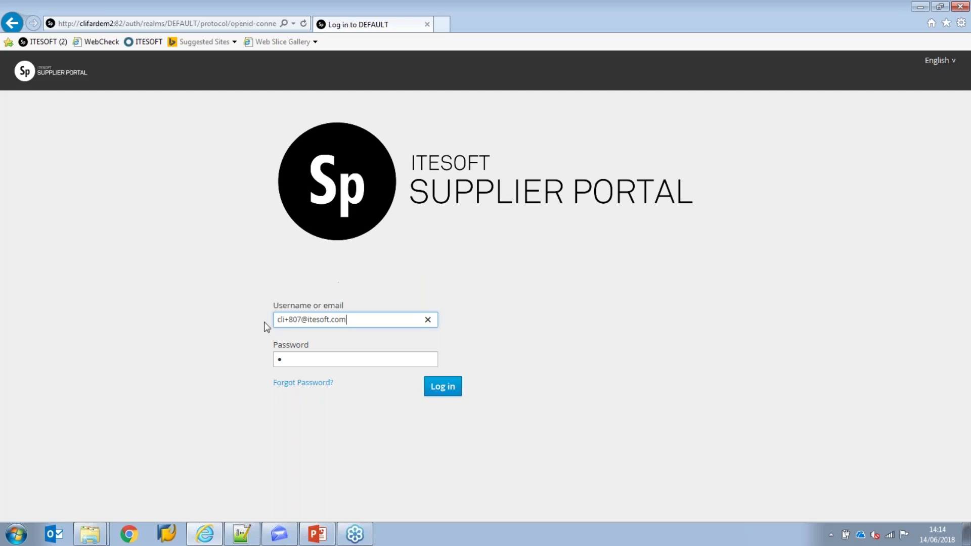
Step: Log in to the supplier portal with the supplier's e-mail and account password
{"action": "left_click", "coordinate": [425, 388]}
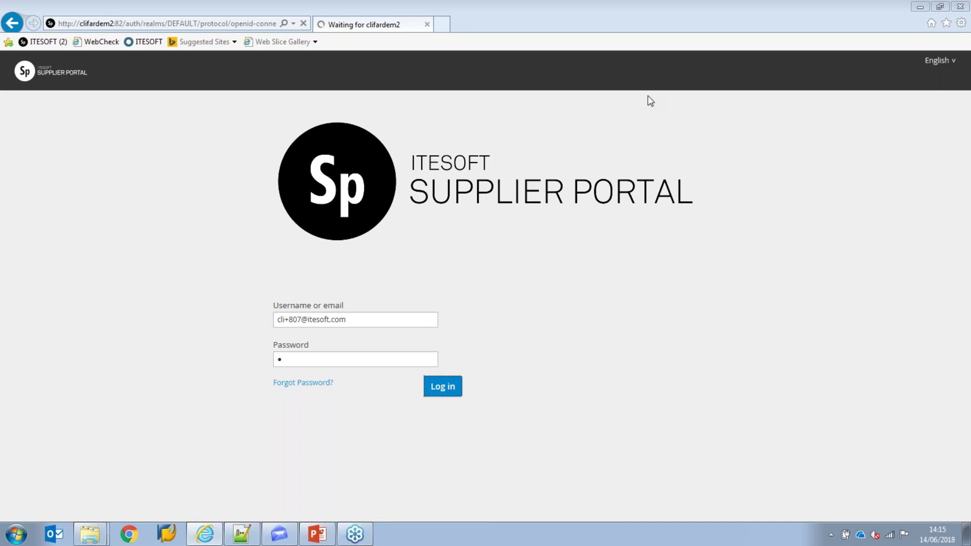
{"action": "key", "text": "Down"}
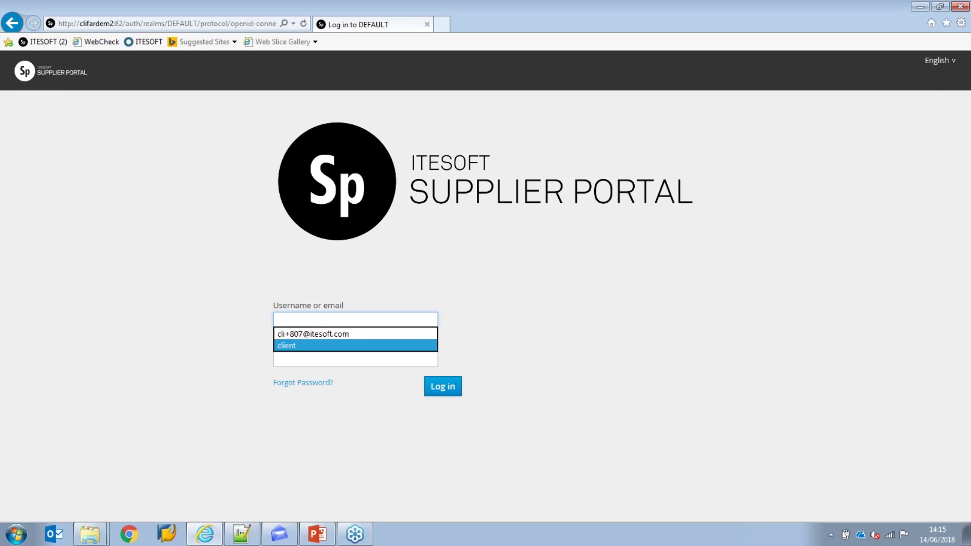
{"action": "key", "text": "Tab"}
{"action": "type", "text": "a"}
{"action": "key", "text": "Tab"}
{"action": "key", "text": "Return"}
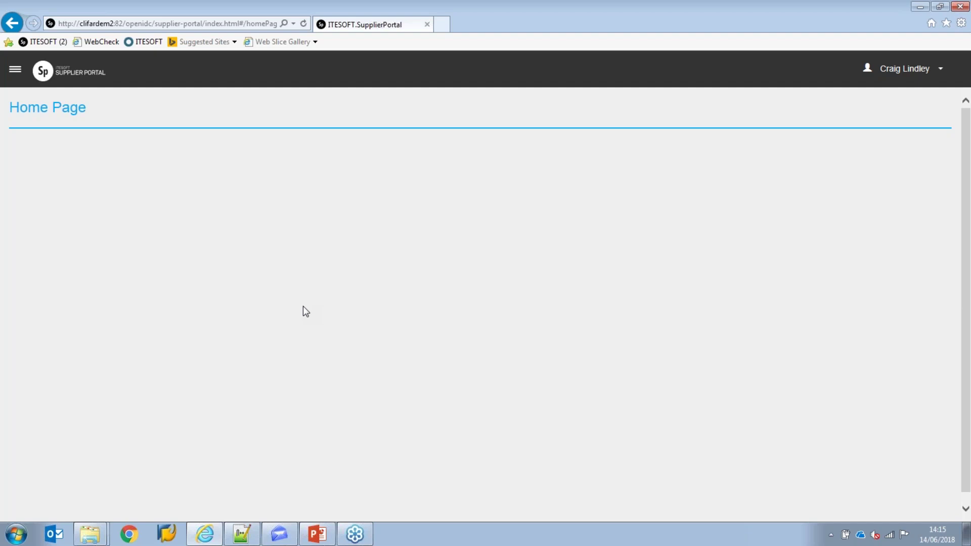
Step: Open the Invoice List page and collapse the navigation menu
{"action": "left_click", "coordinate": [15, 71]}
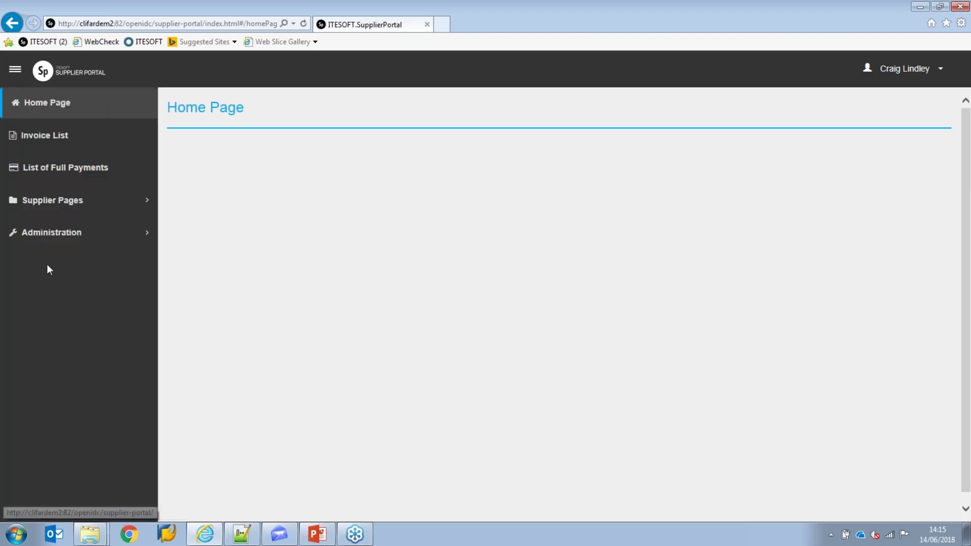
{"action": "left_click", "coordinate": [63, 141]}
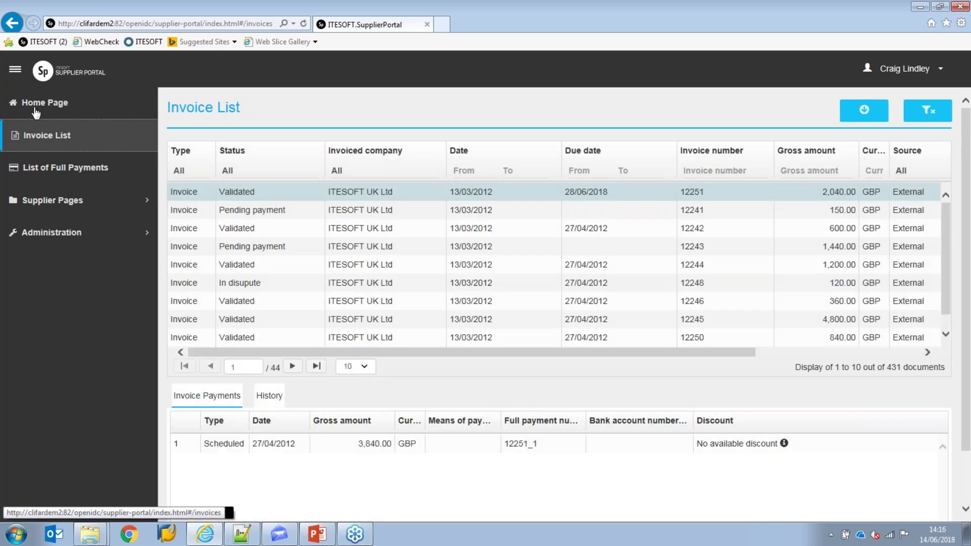
{"action": "left_click", "coordinate": [14, 72]}
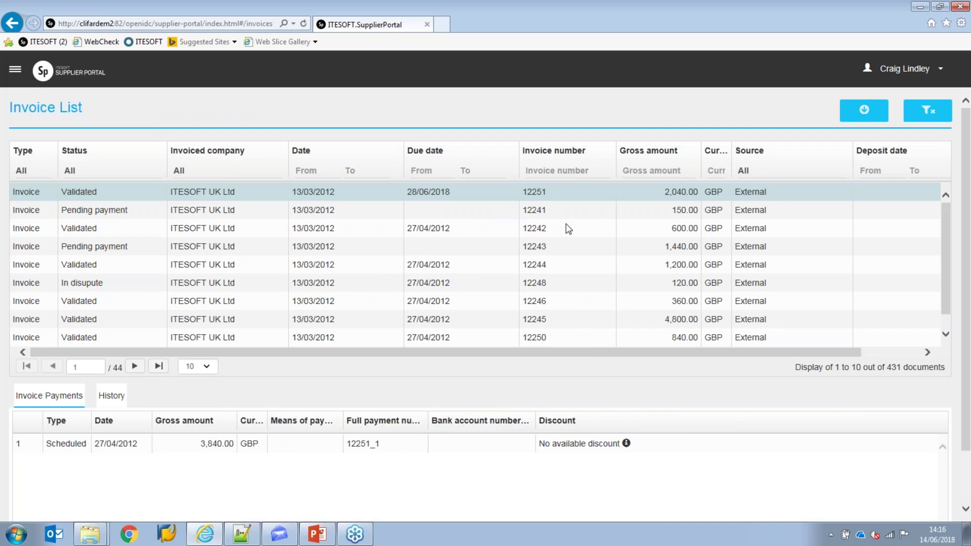
Step: Examine the filter choices for the invoice list's type, invoiced company and source without applying any
{"action": "left_click", "coordinate": [36, 175]}
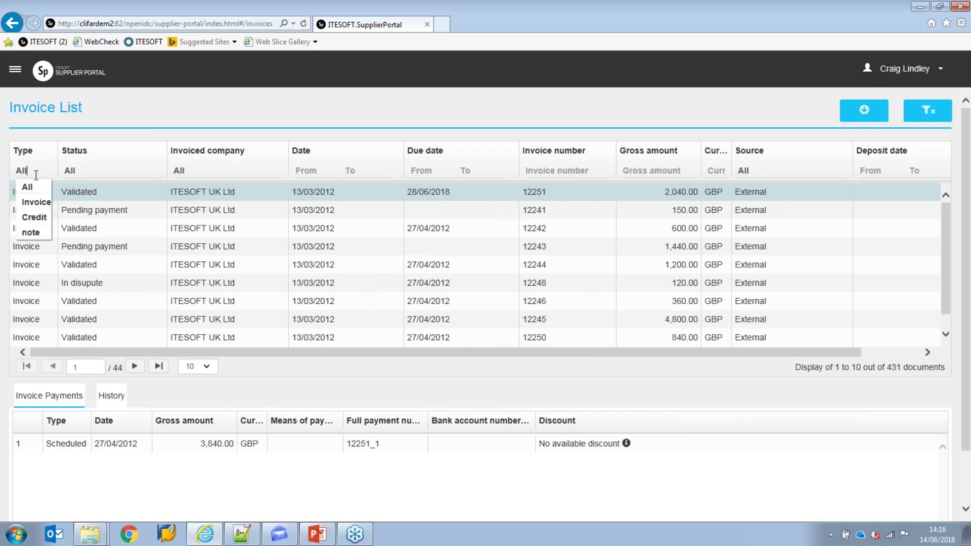
{"action": "left_click", "coordinate": [108, 135]}
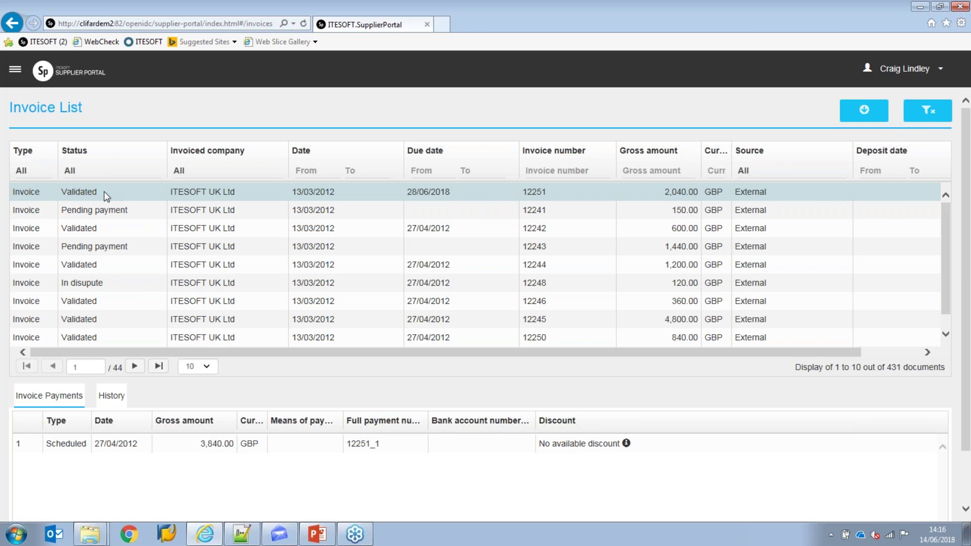
{"action": "left_click", "coordinate": [201, 170]}
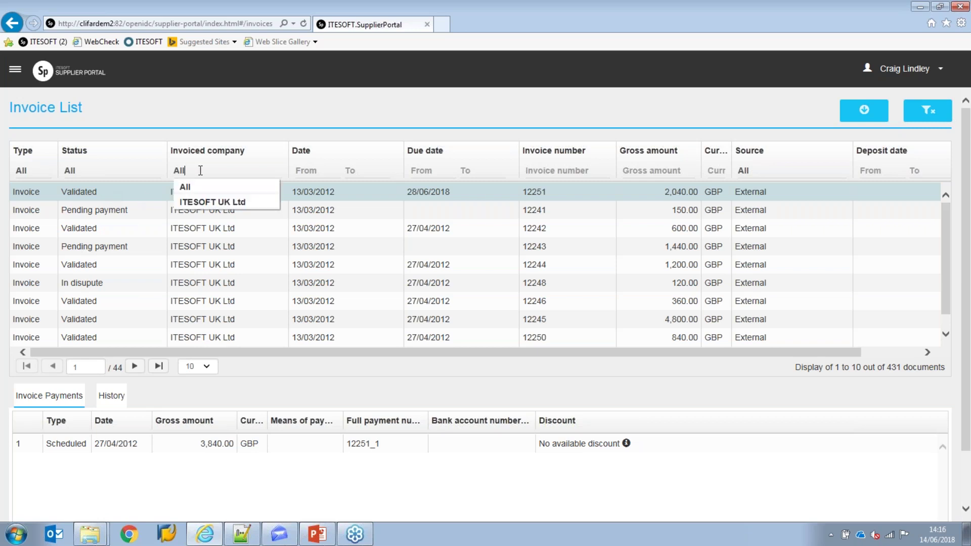
{"action": "left_click", "coordinate": [226, 125]}
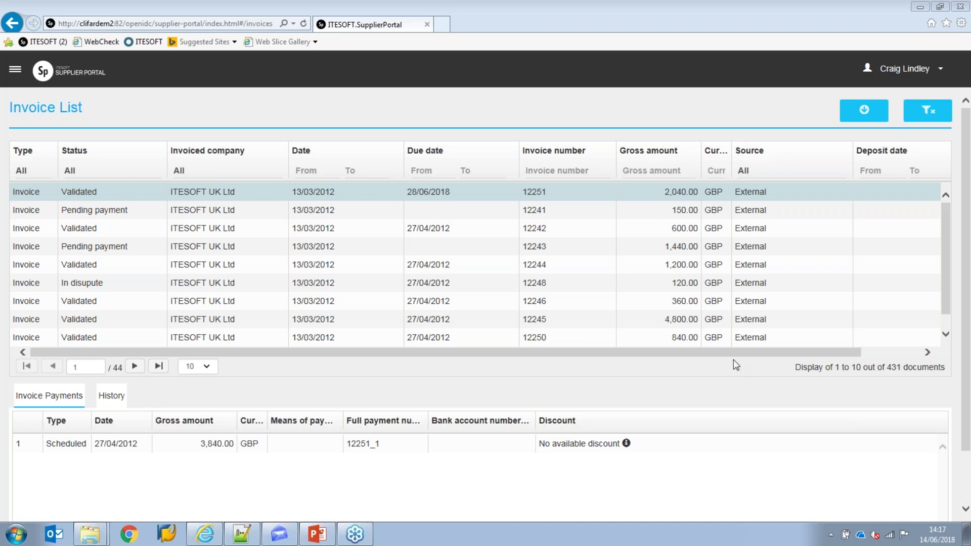
{"action": "left_click", "coordinate": [758, 173]}
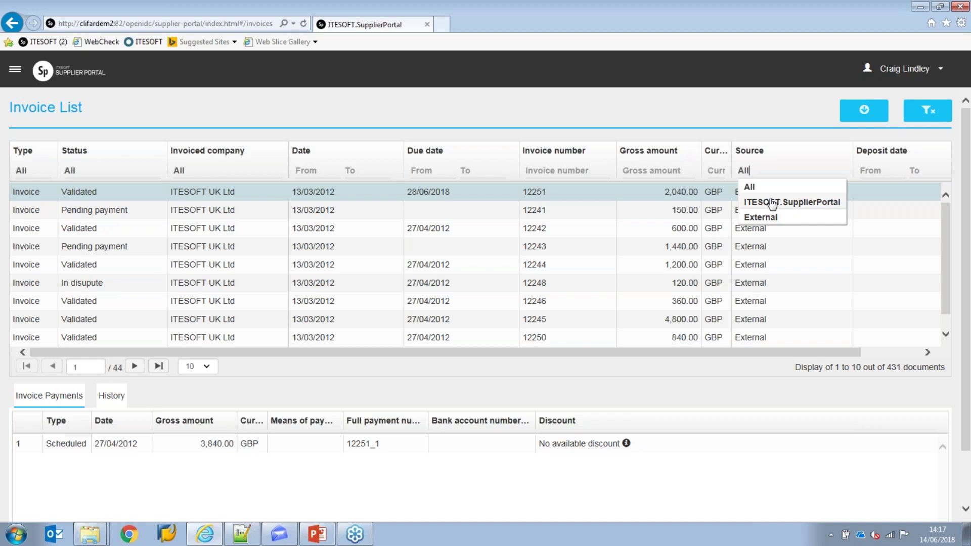
{"action": "left_click", "coordinate": [749, 132]}
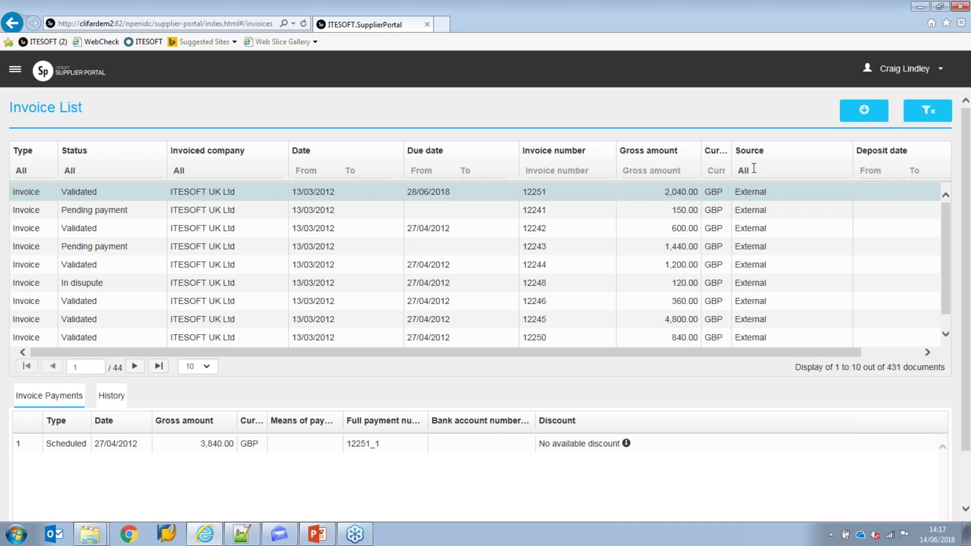
Step: Try to open the document image of invoice 12251 and reload the portal page
{"action": "left_click", "coordinate": [887, 352]}
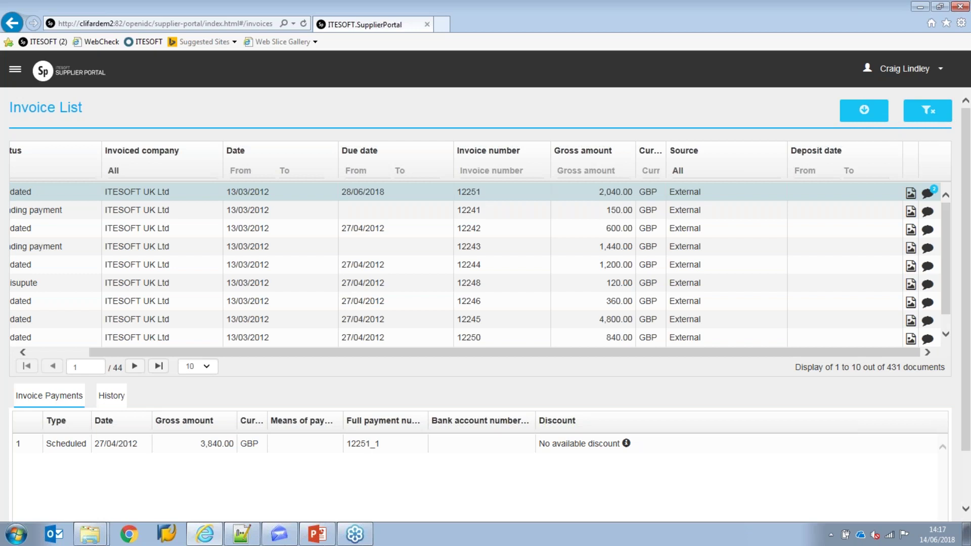
{"action": "left_click", "coordinate": [911, 192]}
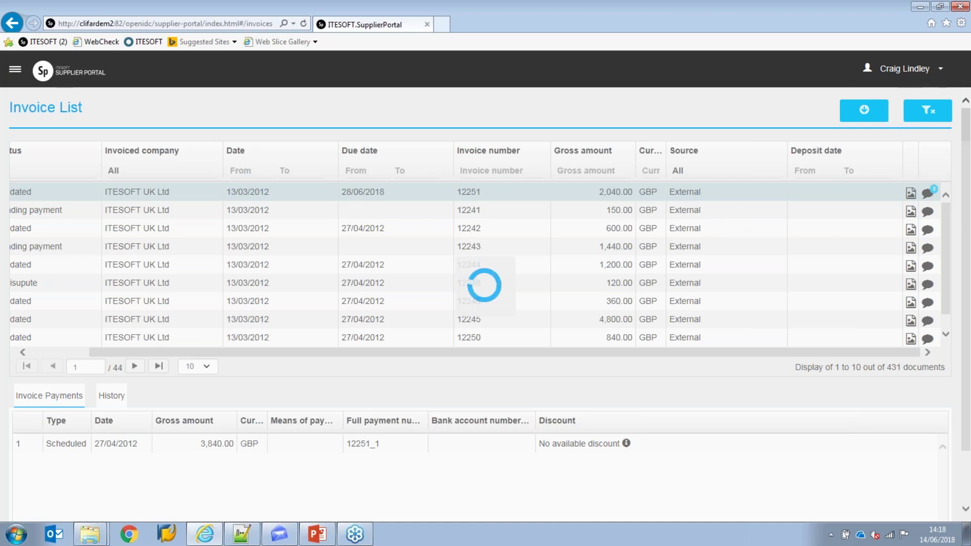
{"action": "left_click", "coordinate": [293, 23]}
{"action": "left_click", "coordinate": [270, 39]}
Step: Disconnect from the supplier portal and log back in with the saved supplier account
{"action": "left_click", "coordinate": [939, 70]}
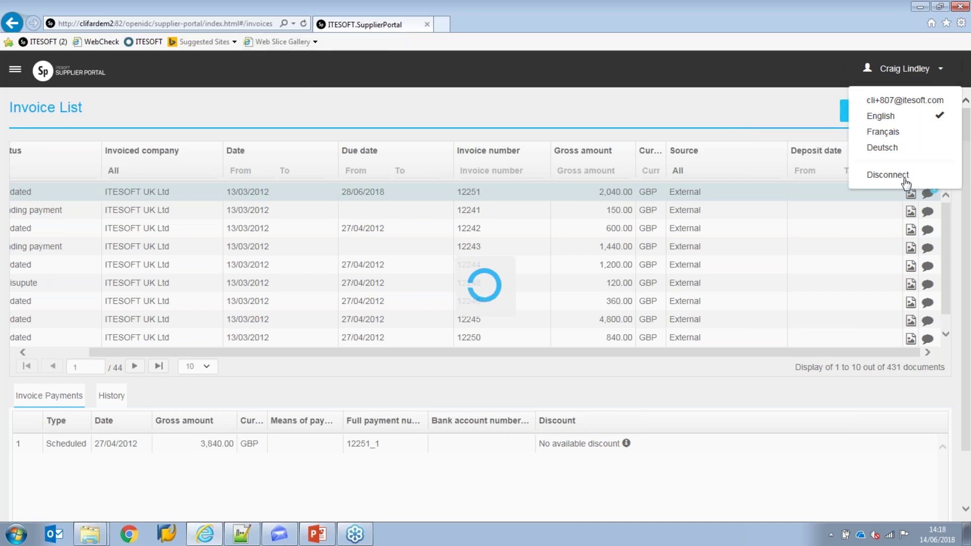
{"action": "left_click", "coordinate": [907, 178]}
{"action": "left_click", "coordinate": [319, 320]}
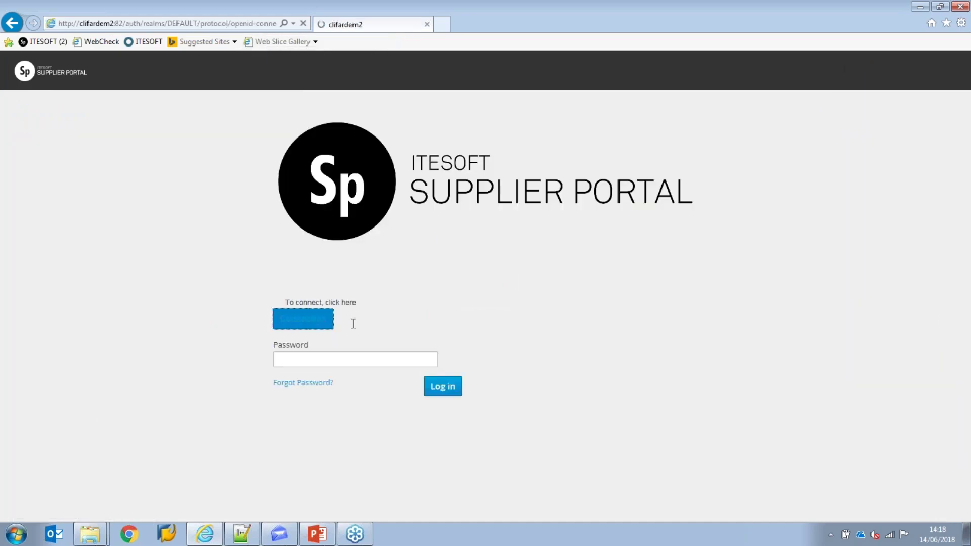
{"action": "left_click", "coordinate": [349, 321]}
{"action": "key", "text": "Down"}
{"action": "key", "text": "Return"}
{"action": "key", "text": "Return"}
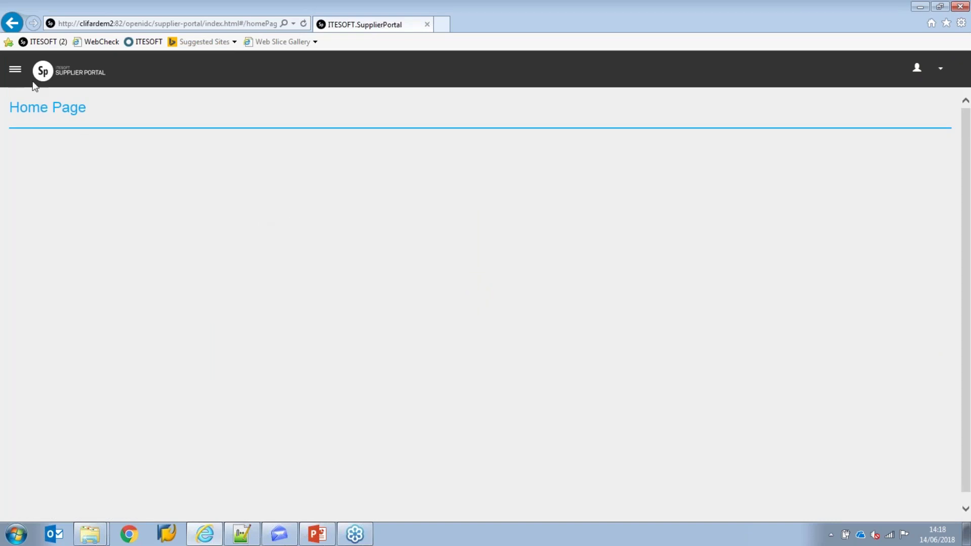
Step: Return to the Invoice List and open the PDF document of invoice 12251
{"action": "left_click", "coordinate": [16, 74]}
{"action": "left_click", "coordinate": [34, 146]}
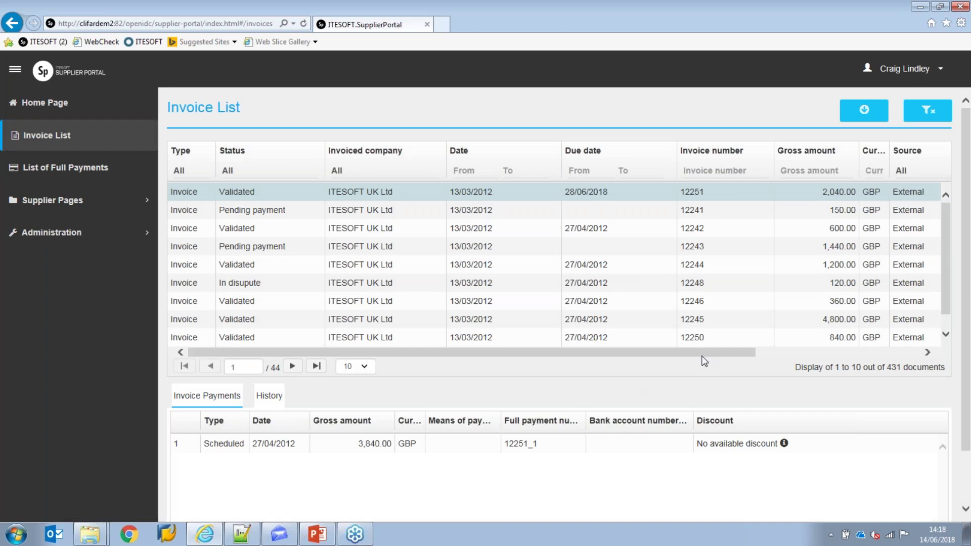
{"action": "left_click_drag", "start_coordinate": [747, 357], "coordinate": [880, 360]}
{"action": "left_click", "coordinate": [915, 194]}
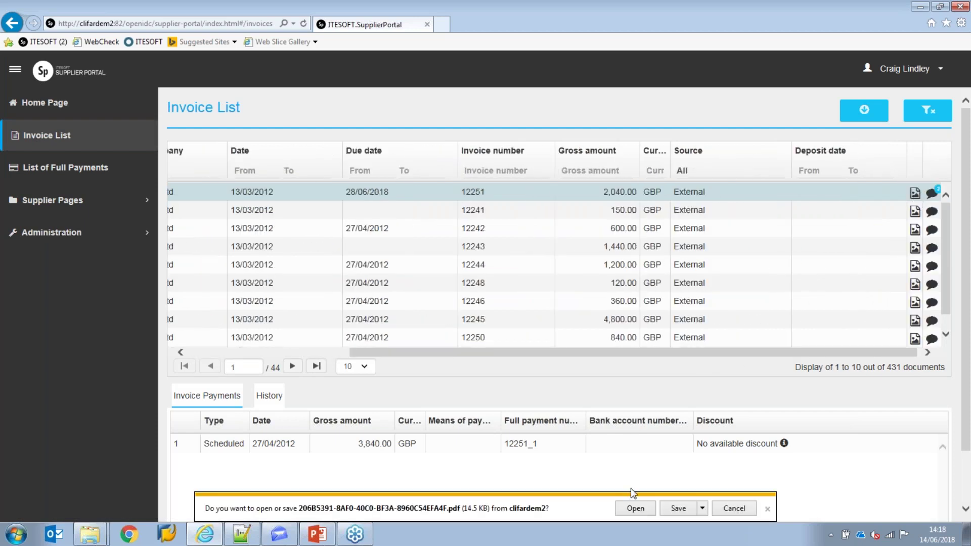
{"action": "left_click", "coordinate": [634, 509]}
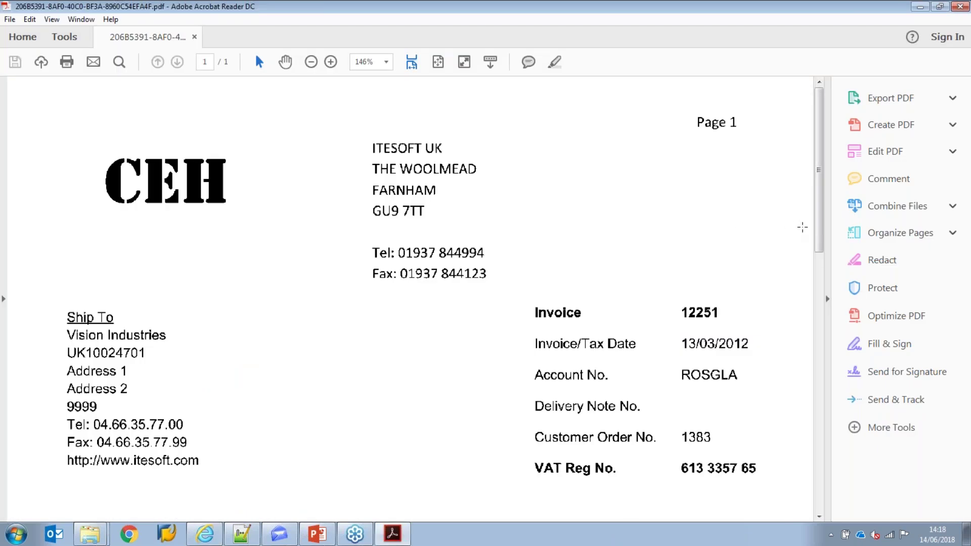
Step: Examine the invoice PDF from its header down to the totals and close the document
{"action": "left_click_drag", "start_coordinate": [818, 228], "coordinate": [810, 462]}
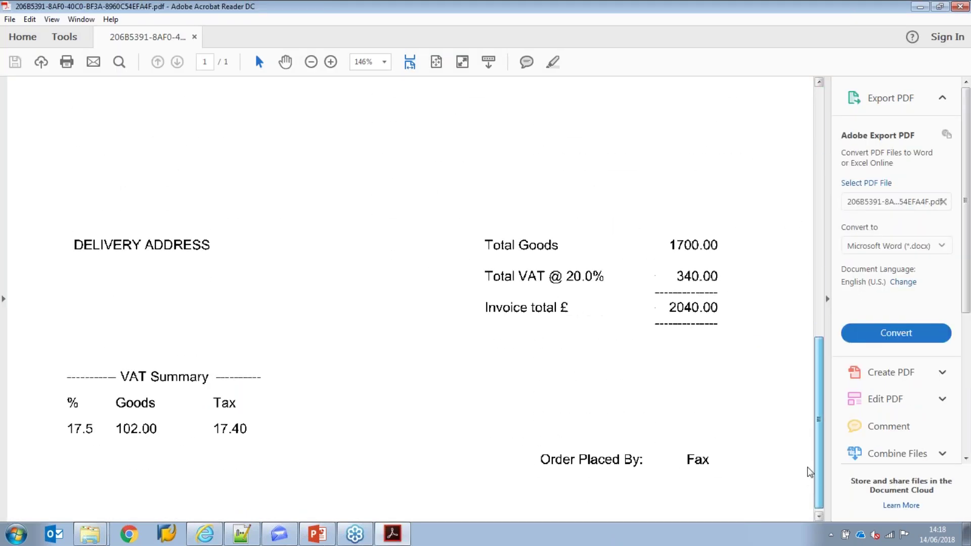
{"action": "scroll", "coordinate": [809, 465], "scroll_direction": "up", "scroll_amount": 10}
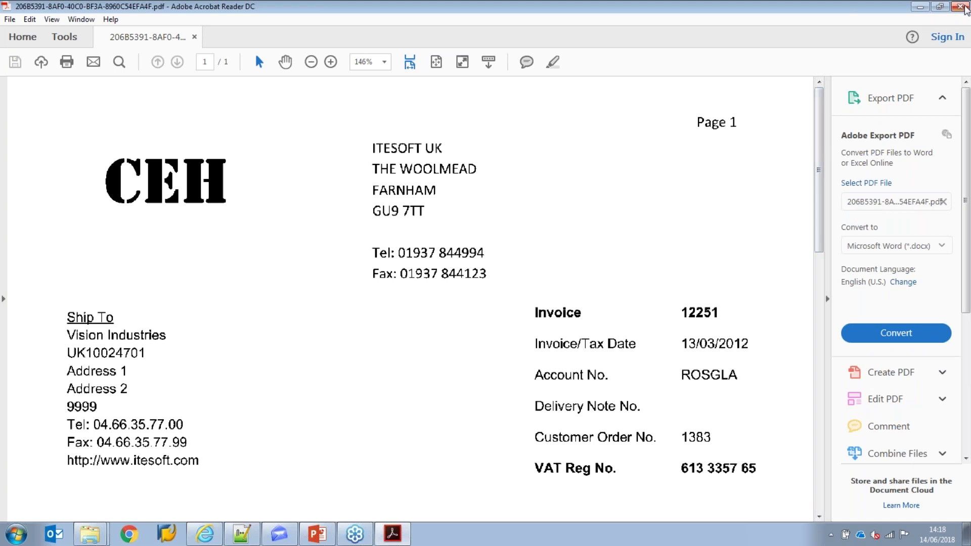
{"action": "left_click", "coordinate": [959, 6]}
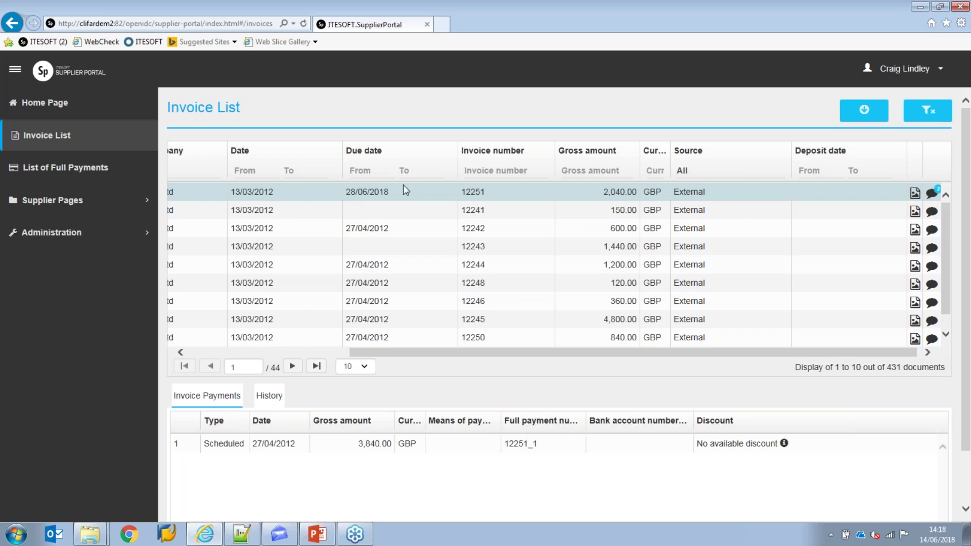
Step: Filter the invoice list to due dates from 01/06/2018 to 28/06/2018
{"action": "left_click", "coordinate": [369, 170]}
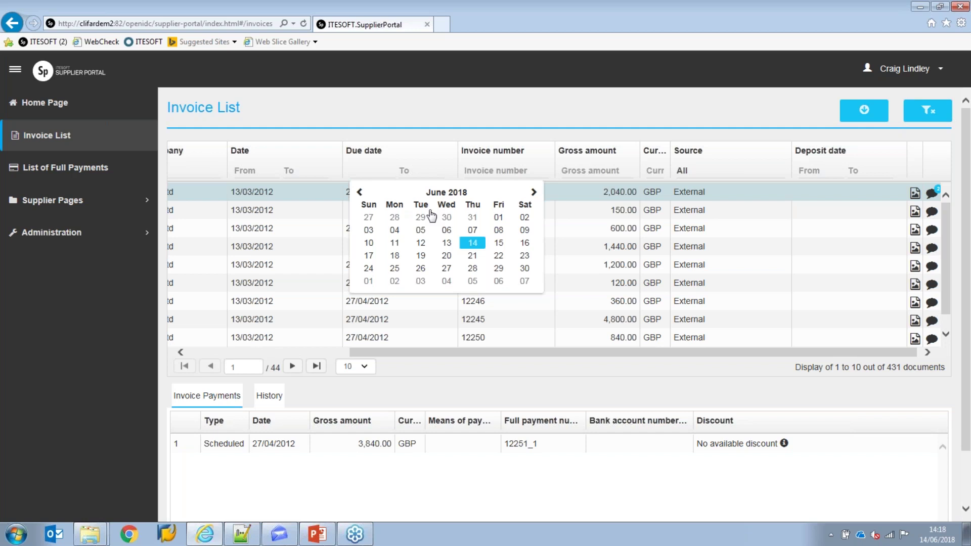
{"action": "left_click", "coordinate": [498, 218]}
{"action": "left_click", "coordinate": [412, 169]}
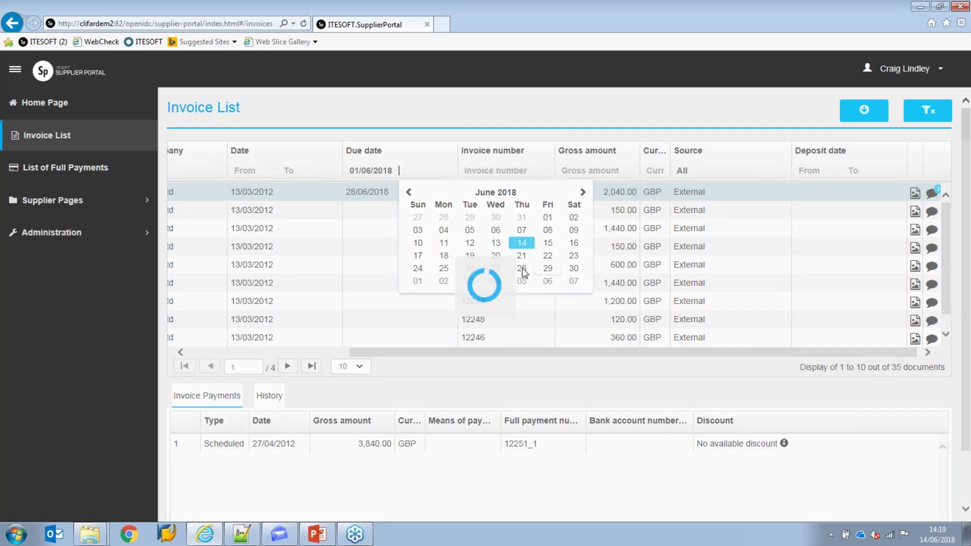
{"action": "left_click", "coordinate": [522, 268]}
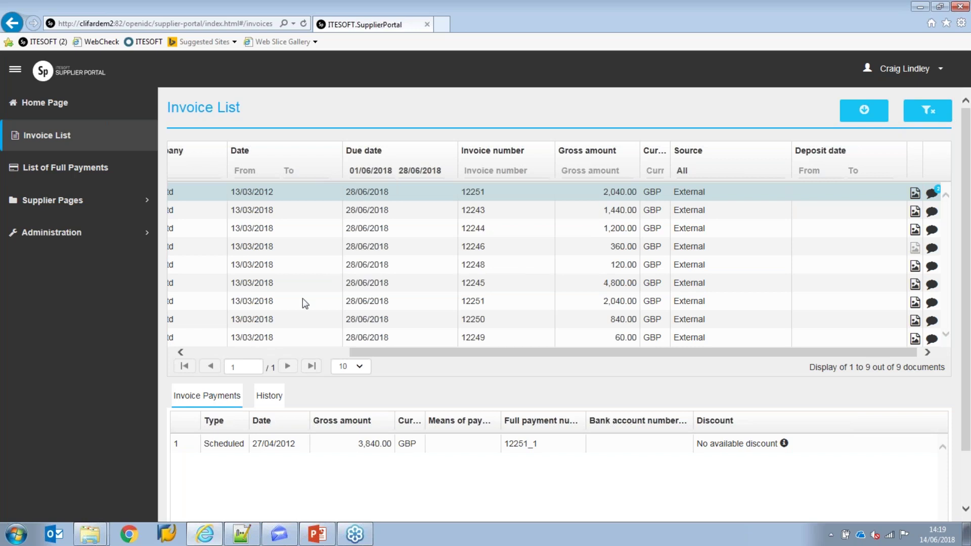
Step: Post the comment "What's the issue with this invoice, will it be paid on time?" on the disputed invoice 12248 and close its comments
{"action": "left_click", "coordinate": [314, 353]}
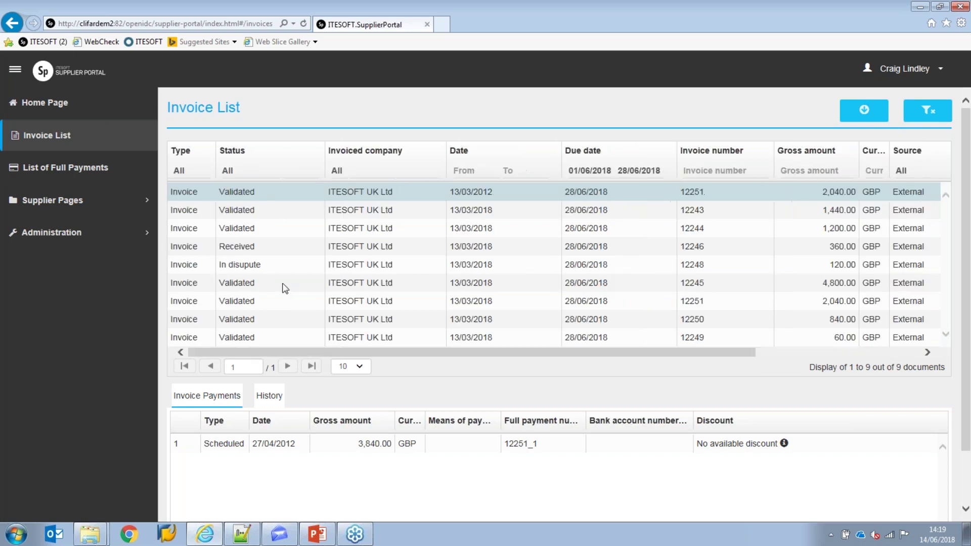
{"action": "left_click", "coordinate": [256, 271]}
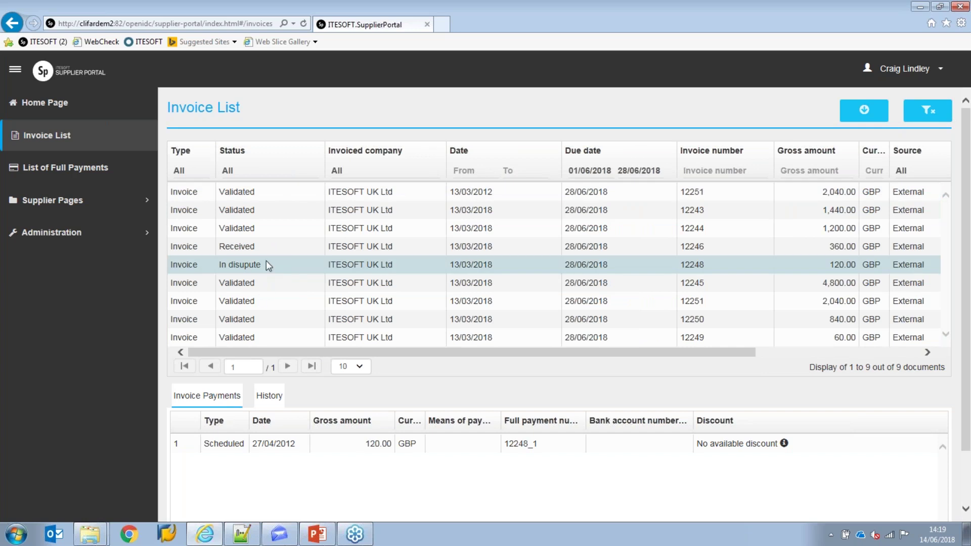
{"action": "left_click_drag", "start_coordinate": [350, 353], "coordinate": [597, 362]}
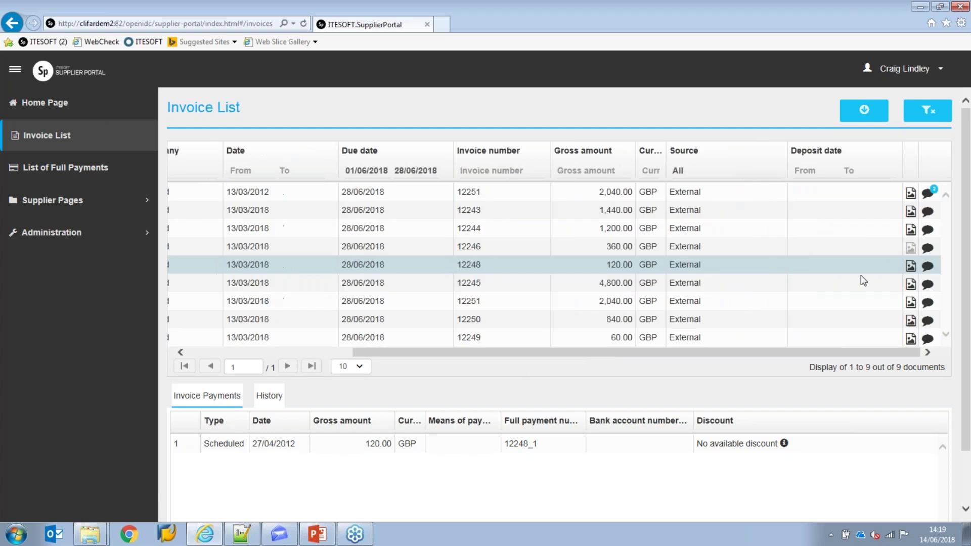
{"action": "left_click", "coordinate": [927, 268]}
{"action": "left_click", "coordinate": [408, 412]}
{"action": "type", "text": "What's the iss"}
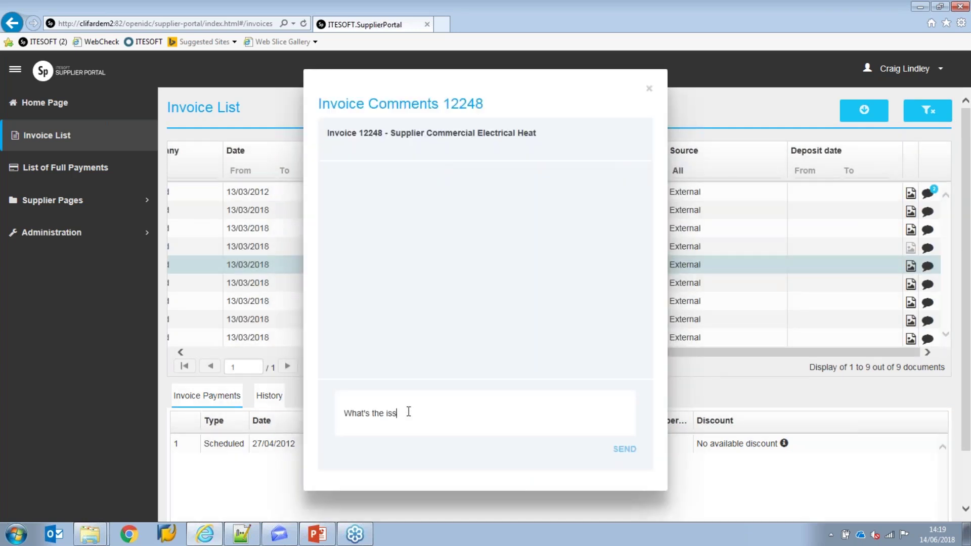
{"action": "type", "text": "ue with this invoice, will "}
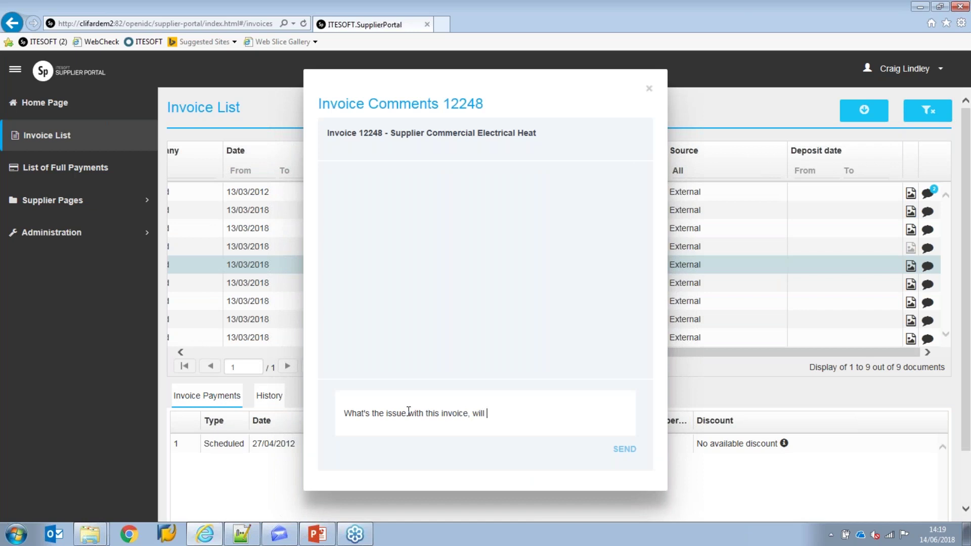
{"action": "type", "text": "it be paid on time?"}
{"action": "key", "text": "Return"}
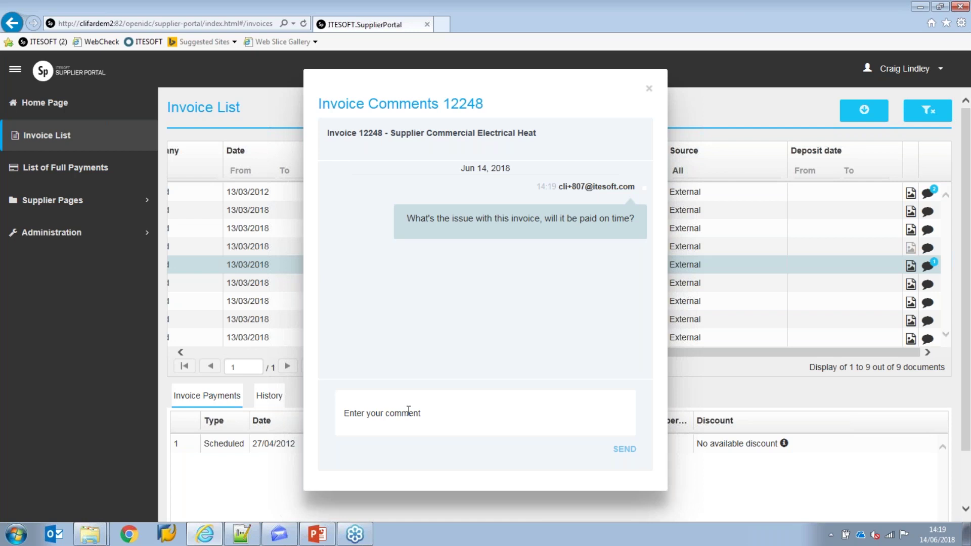
{"action": "left_click", "coordinate": [650, 90]}
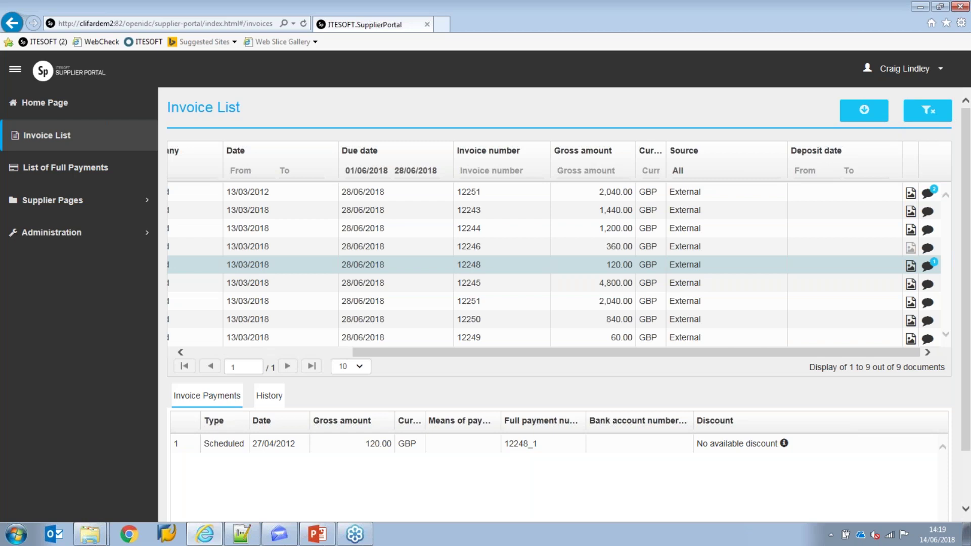
Step: Collapse the navigation menu to show the filtered invoice list at full width
{"action": "left_click", "coordinate": [302, 355]}
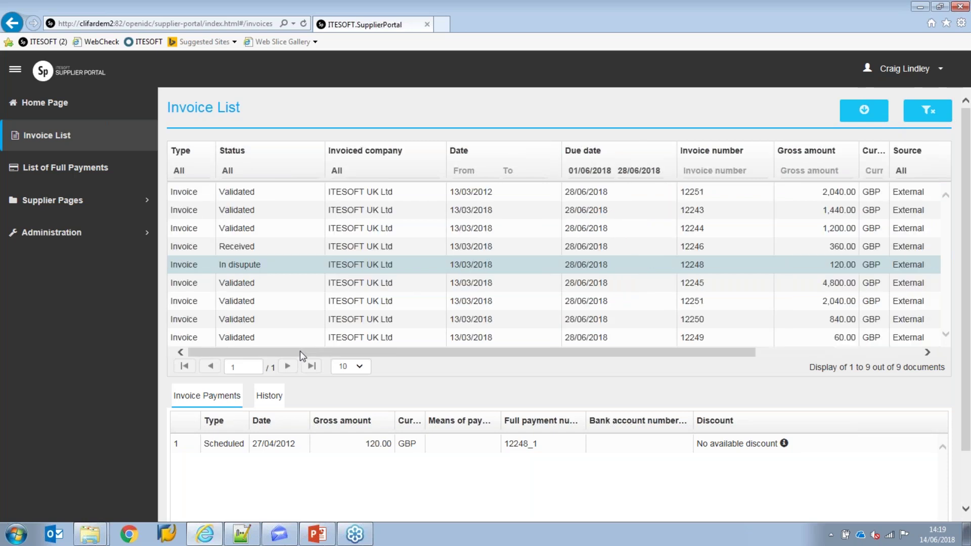
{"action": "left_click", "coordinate": [15, 72]}
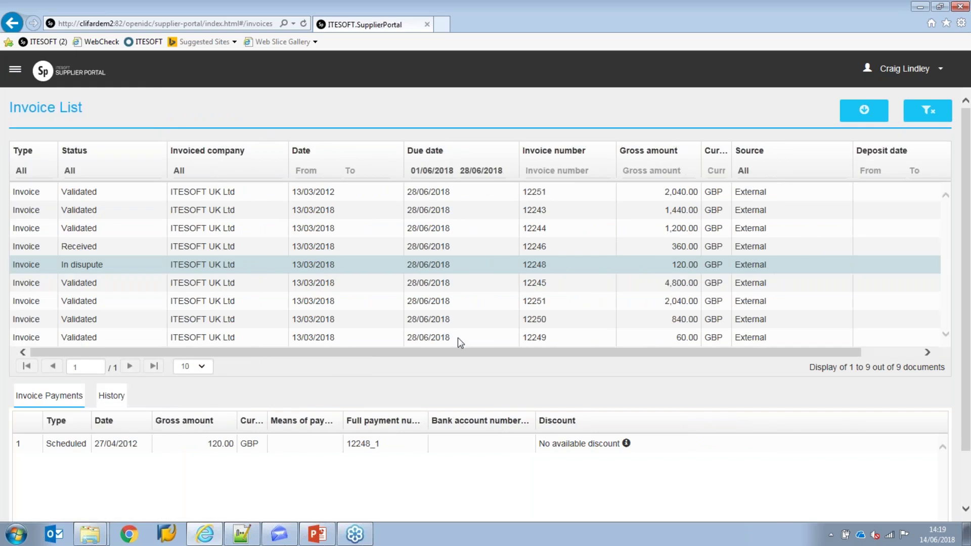
Step: Export the filtered invoice list as export_invoices.csv, open it in Excel to review the rows, and close it
{"action": "left_click", "coordinate": [871, 116]}
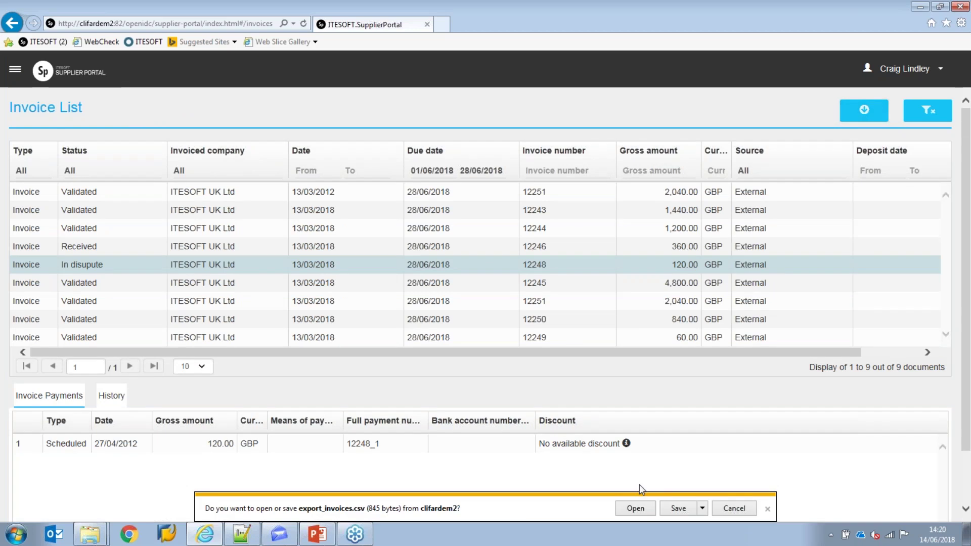
{"action": "left_click", "coordinate": [637, 510]}
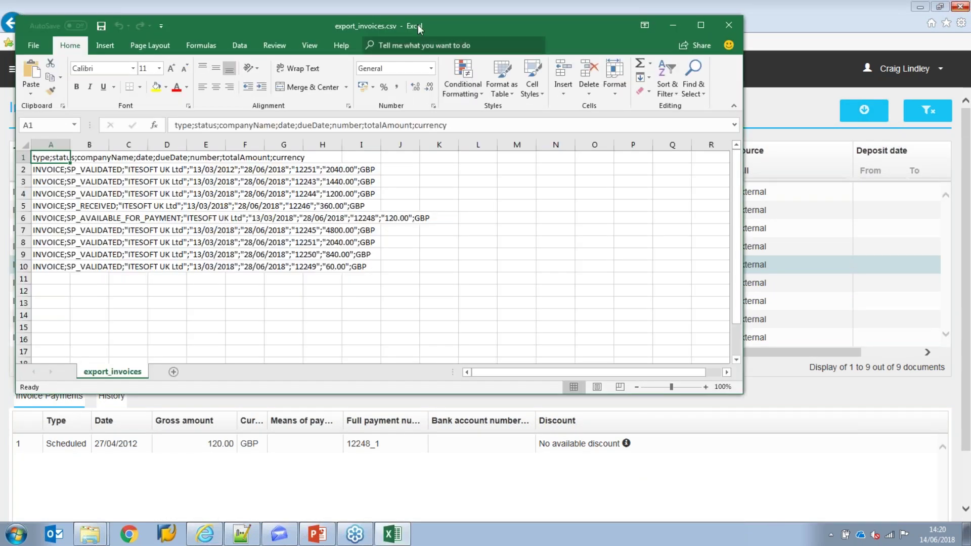
{"action": "left_click_drag", "start_coordinate": [419, 28], "coordinate": [577, 111]}
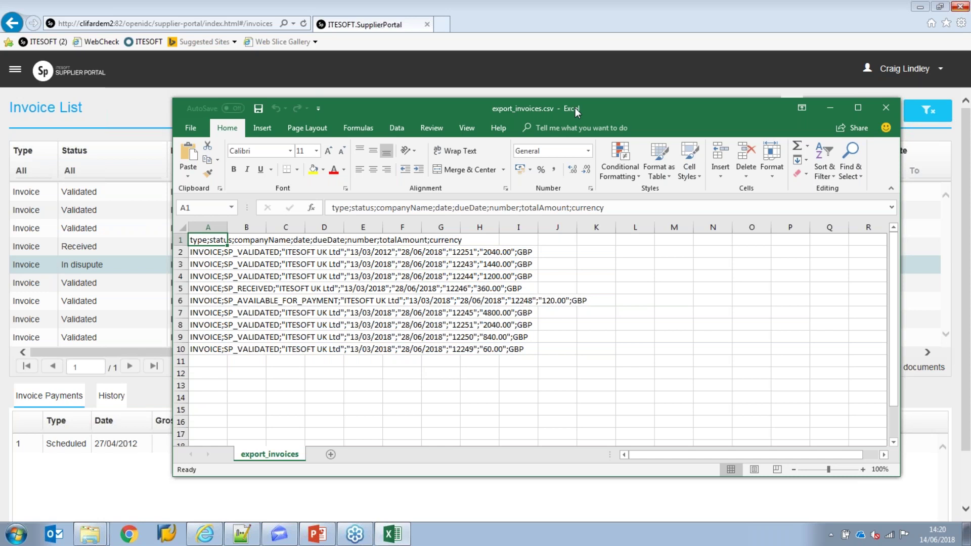
{"action": "left_click", "coordinate": [888, 108]}
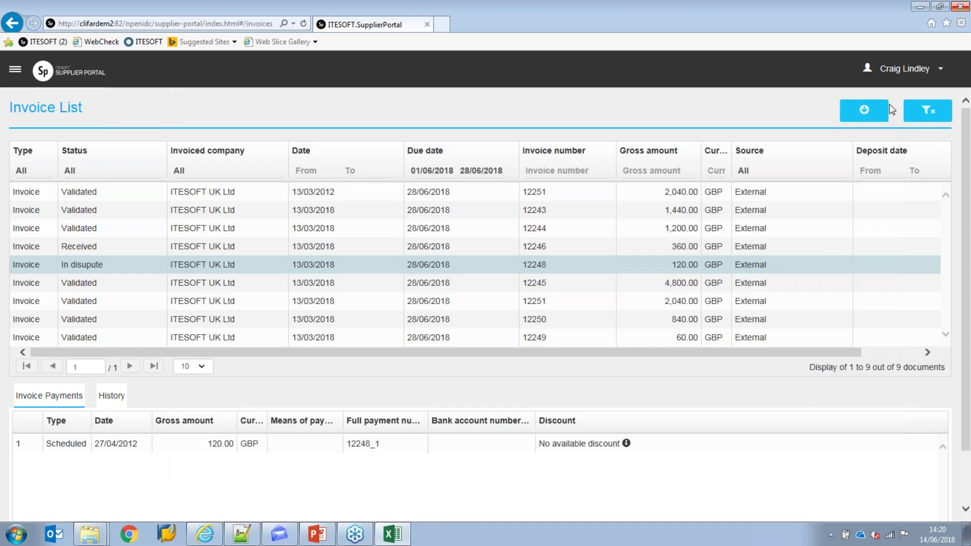
Step: Expand the navigation menu, open the List of Full Payments and filter the payments to the Scheduled type
{"action": "left_click", "coordinate": [16, 74]}
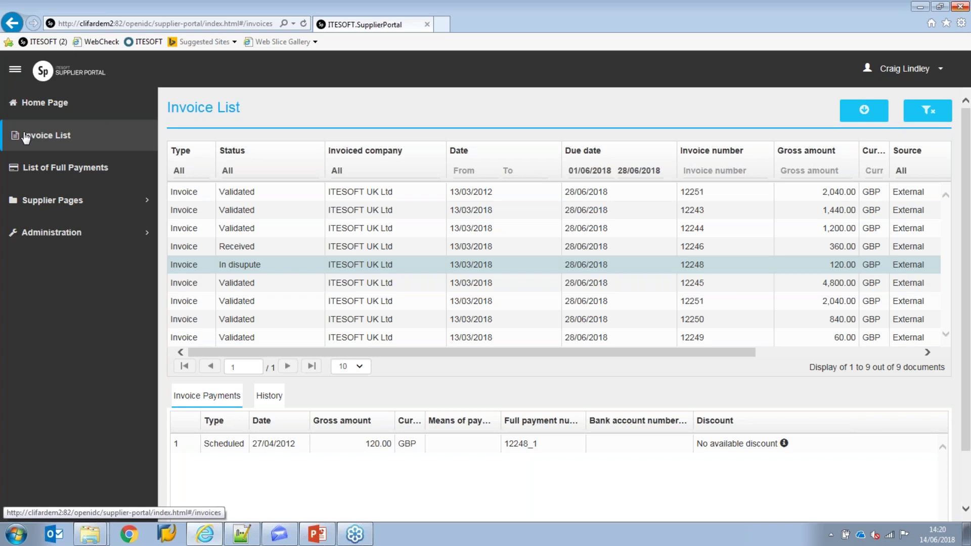
{"action": "left_click", "coordinate": [31, 171]}
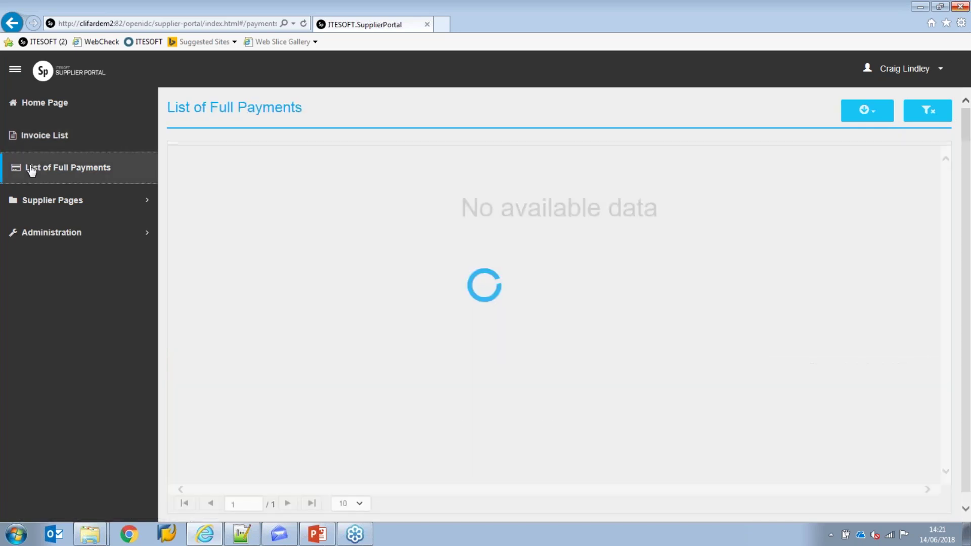
{"action": "left_click", "coordinate": [184, 171]}
{"action": "left_click", "coordinate": [200, 216]}
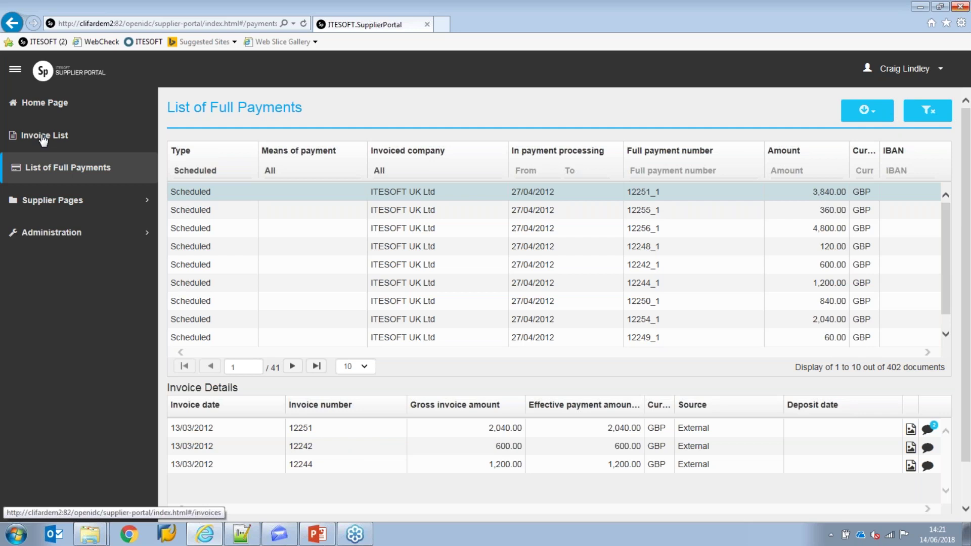
Step: Open the Supplier Information page under Supplier Pages and review the supplier's company and bank details
{"action": "left_click", "coordinate": [38, 205]}
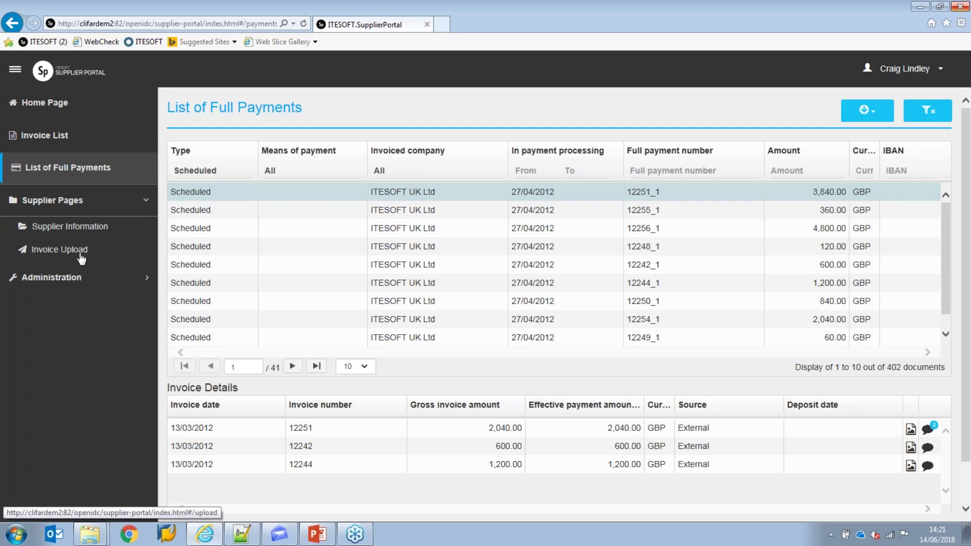
{"action": "left_click", "coordinate": [77, 229]}
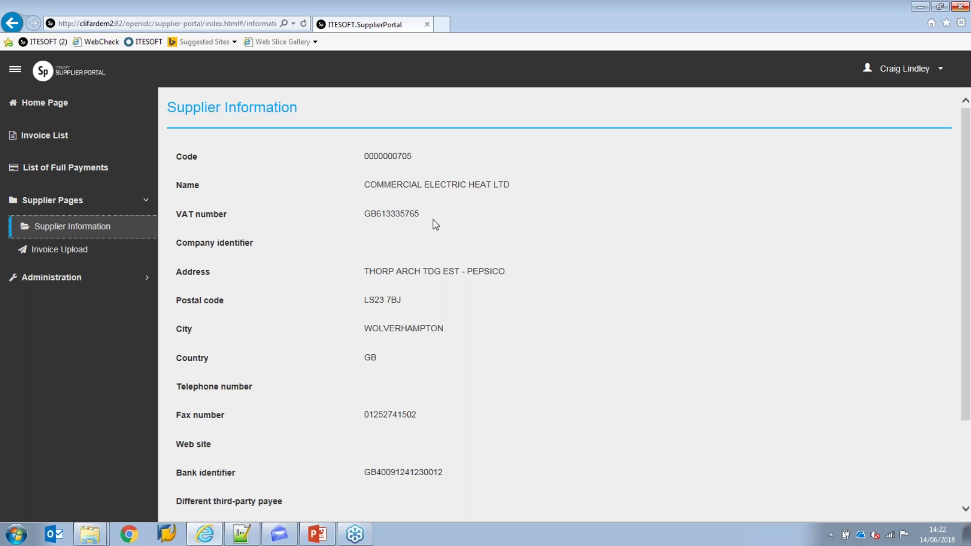
Step: Open the Invoice Upload page and set the invoiced company to ITESOFT UK Ltd
{"action": "left_click", "coordinate": [93, 250]}
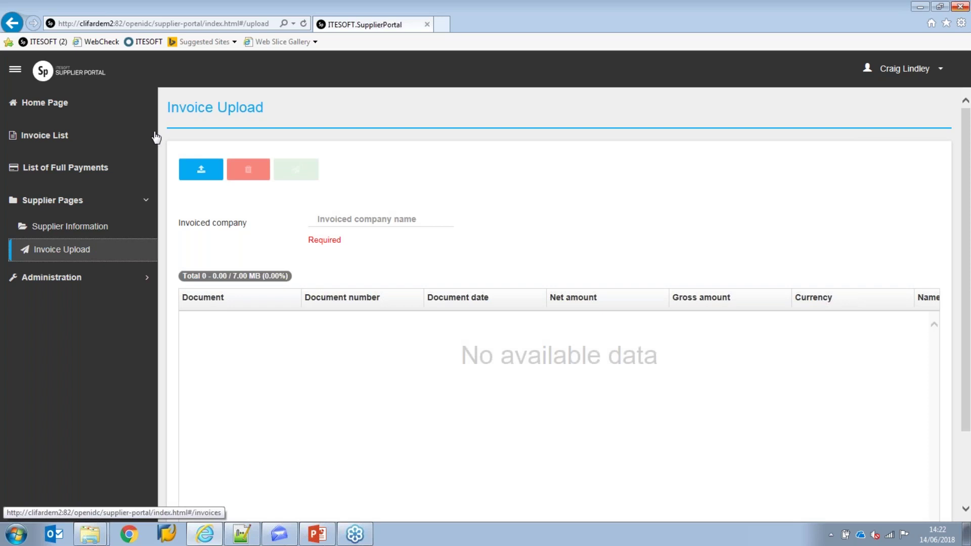
{"action": "left_click", "coordinate": [199, 173]}
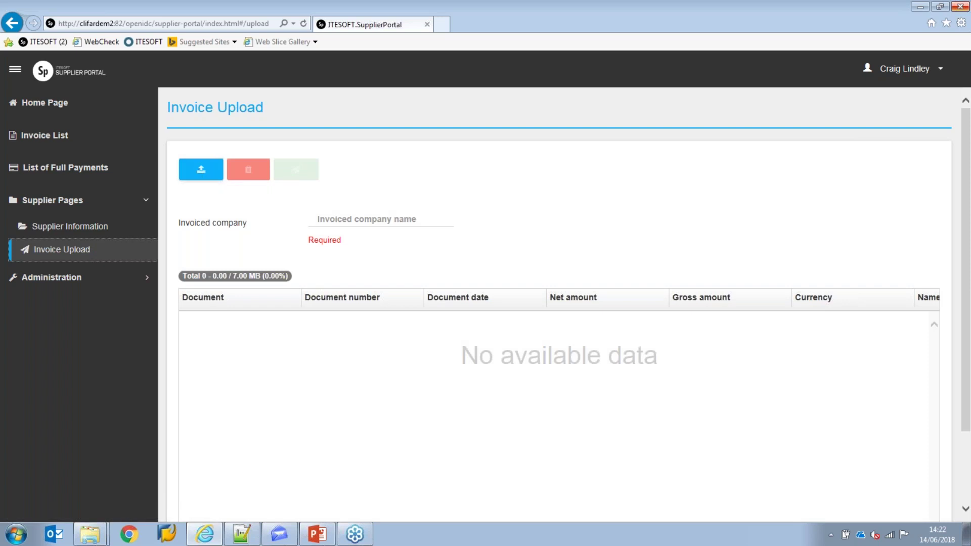
{"action": "left_click", "coordinate": [399, 221]}
{"action": "left_click", "coordinate": [377, 242]}
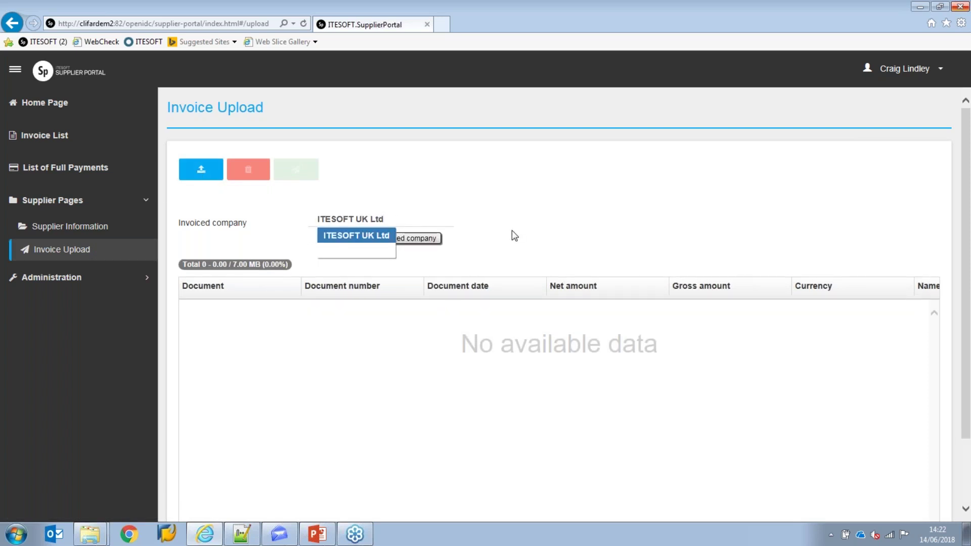
{"action": "left_click", "coordinate": [545, 232]}
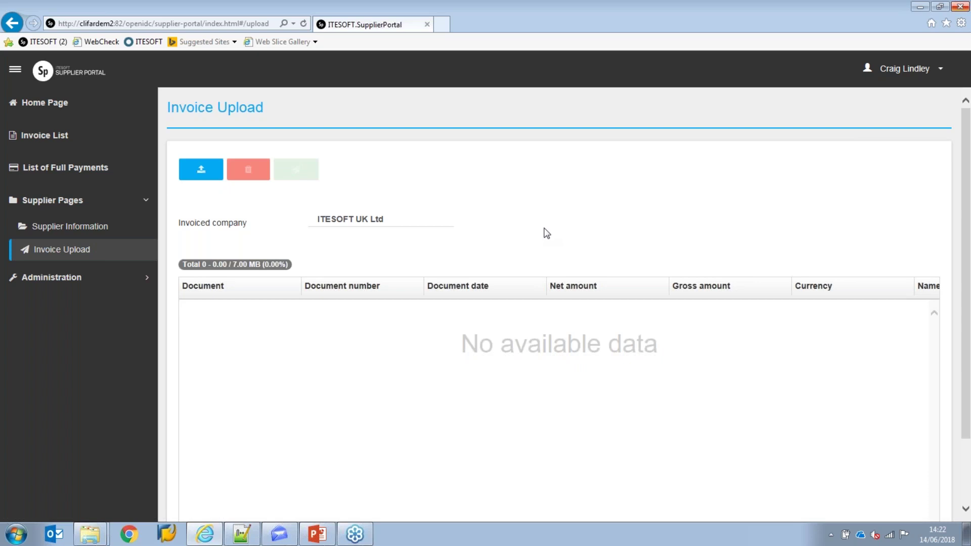
Step: Add the files CEH1.pdf, CEH2.pdf and CEH3.pdf from the email_stp folder to the invoice upload
{"action": "left_click", "coordinate": [182, 169]}
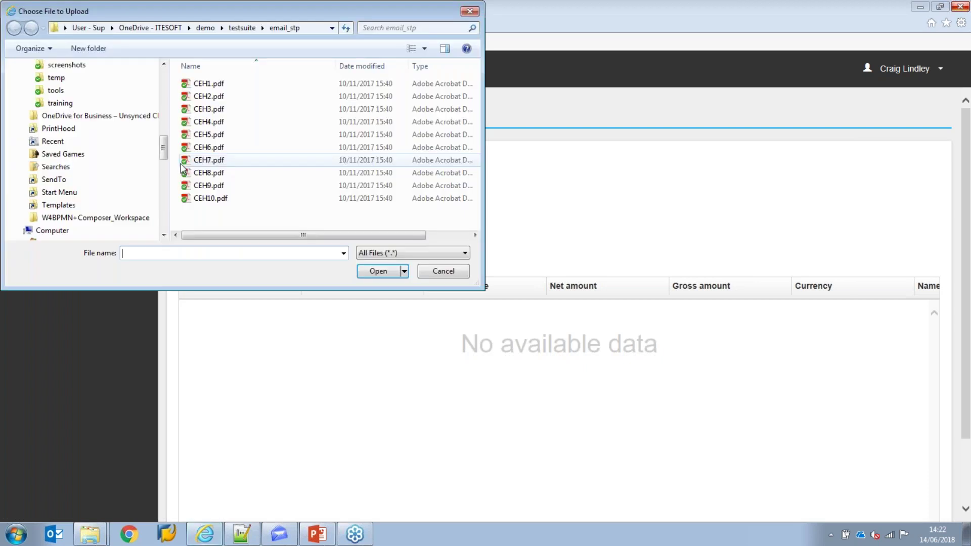
{"action": "left_click", "coordinate": [229, 85]}
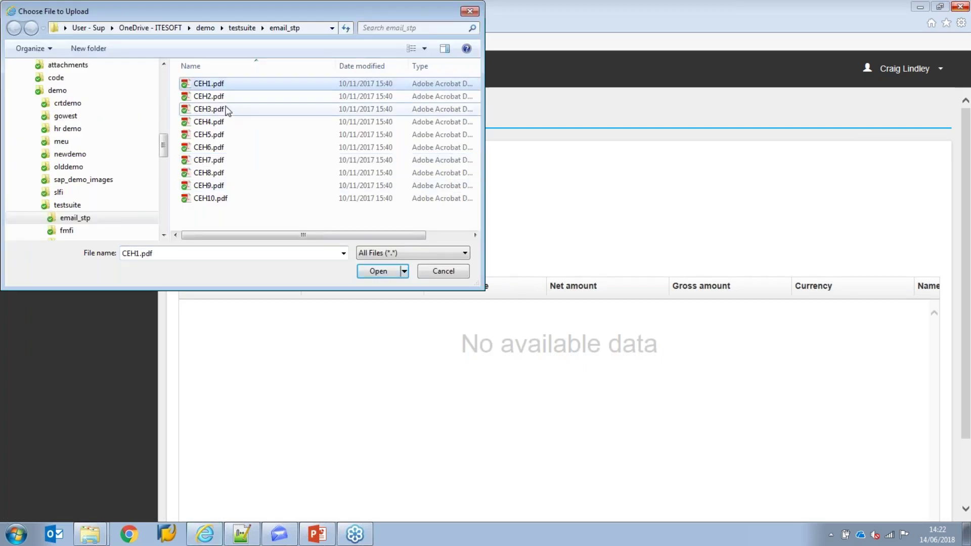
{"action": "left_click", "coordinate": [226, 110], "text": "shift"}
{"action": "left_click", "coordinate": [384, 273]}
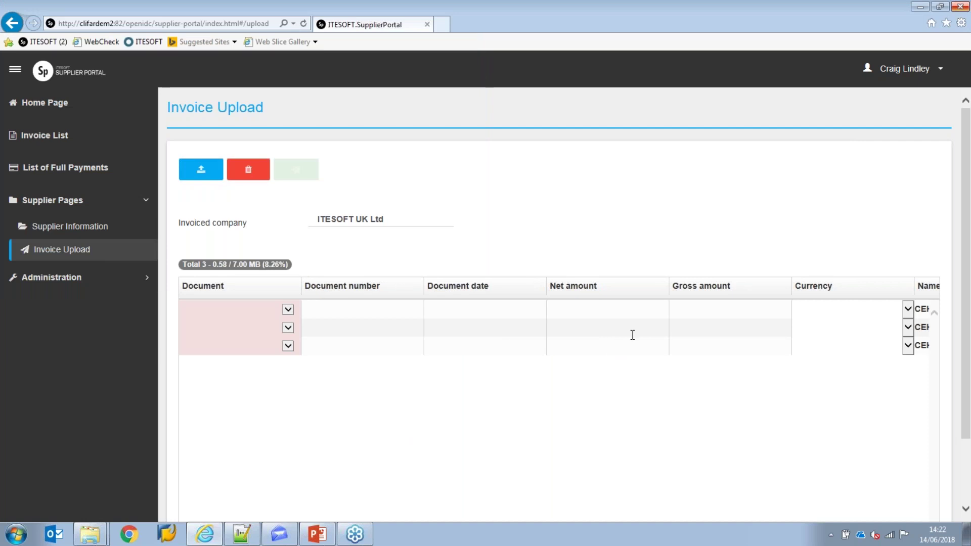
Step: Set the document type of all three added files to Invoice
{"action": "left_click", "coordinate": [286, 312]}
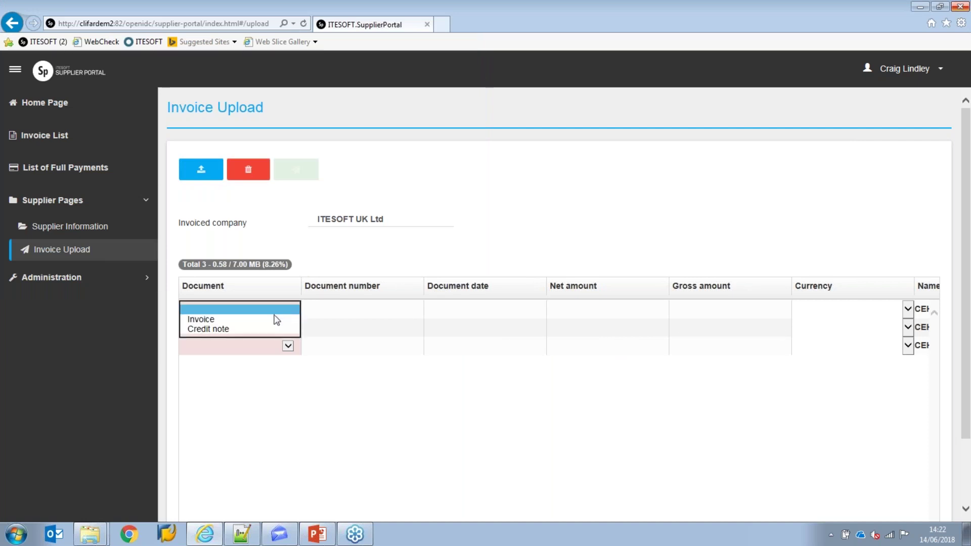
{"action": "left_click", "coordinate": [276, 320]}
{"action": "left_click", "coordinate": [290, 328]}
{"action": "left_click", "coordinate": [266, 339]}
{"action": "left_click", "coordinate": [293, 345]}
{"action": "left_click", "coordinate": [257, 357]}
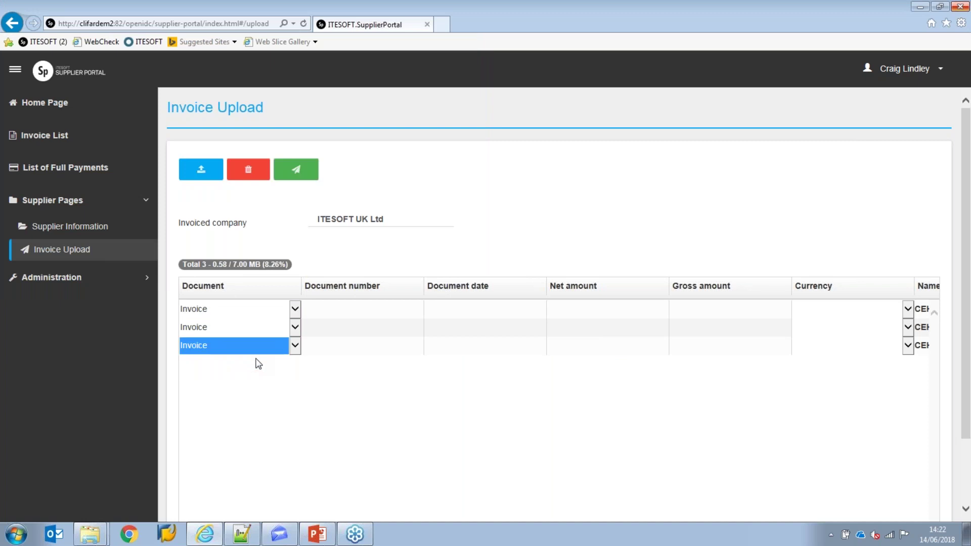
Step: Submit the three invoices without filling in their optional document details, and confirm the upload
{"action": "left_click", "coordinate": [349, 311]}
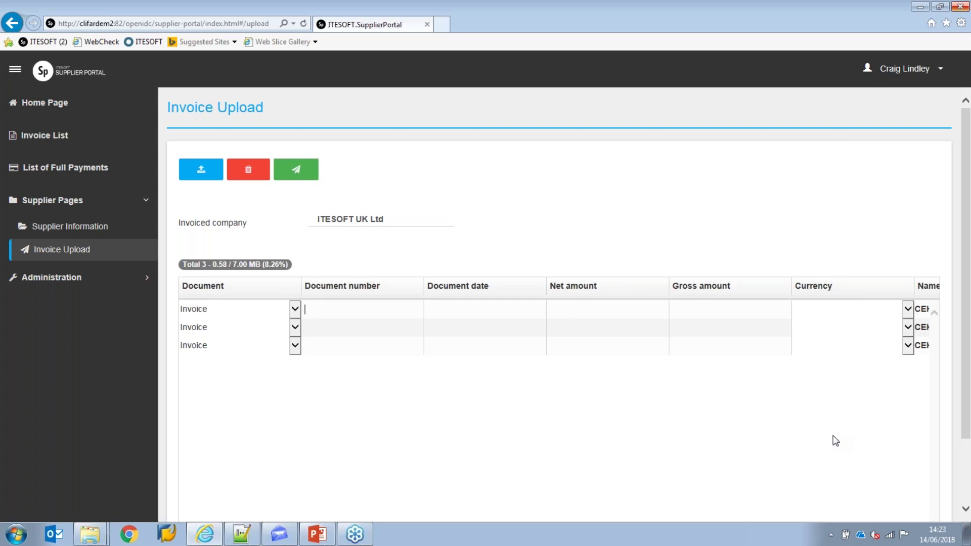
{"action": "left_click", "coordinate": [296, 170]}
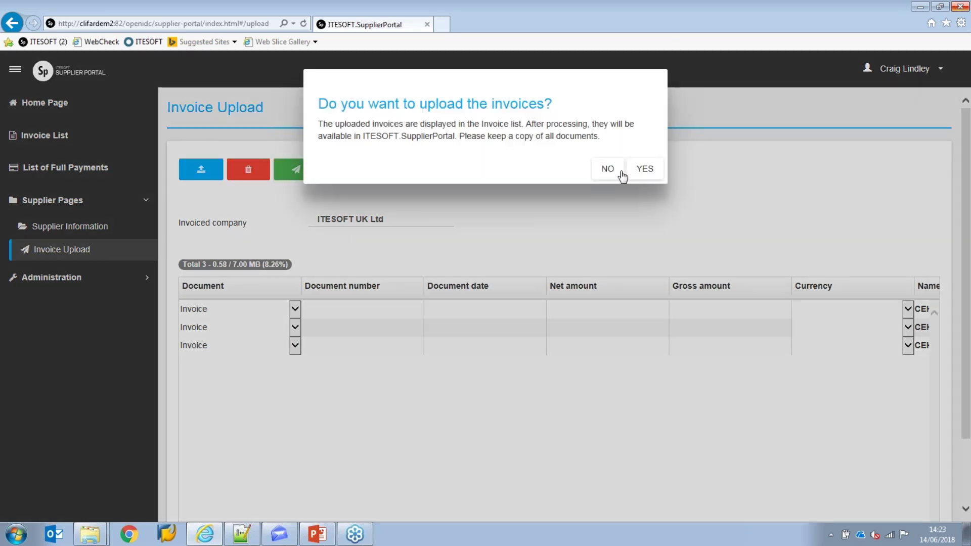
{"action": "left_click", "coordinate": [645, 170]}
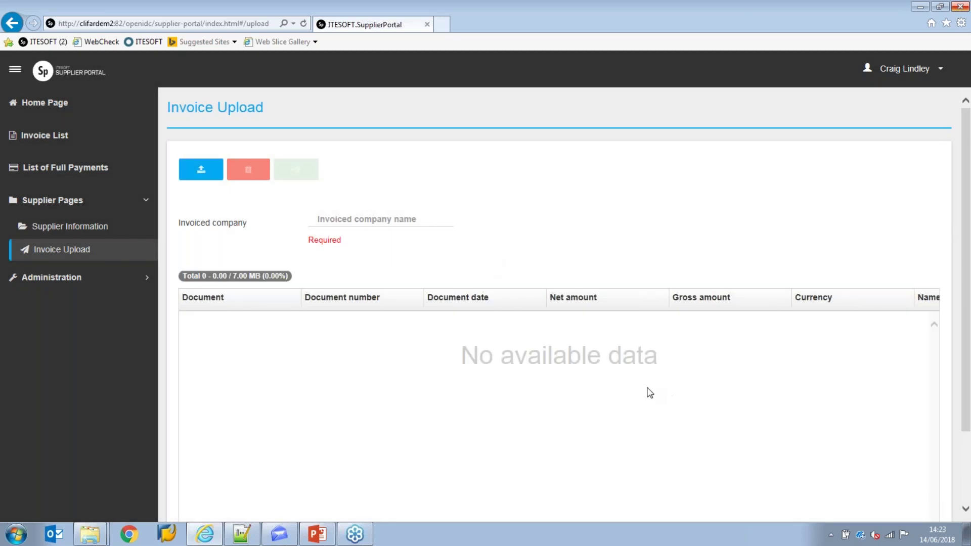
Step: Examine the new-user form's global information and page permissions under Manage Users, and close it without adding a user
{"action": "left_click", "coordinate": [75, 282]}
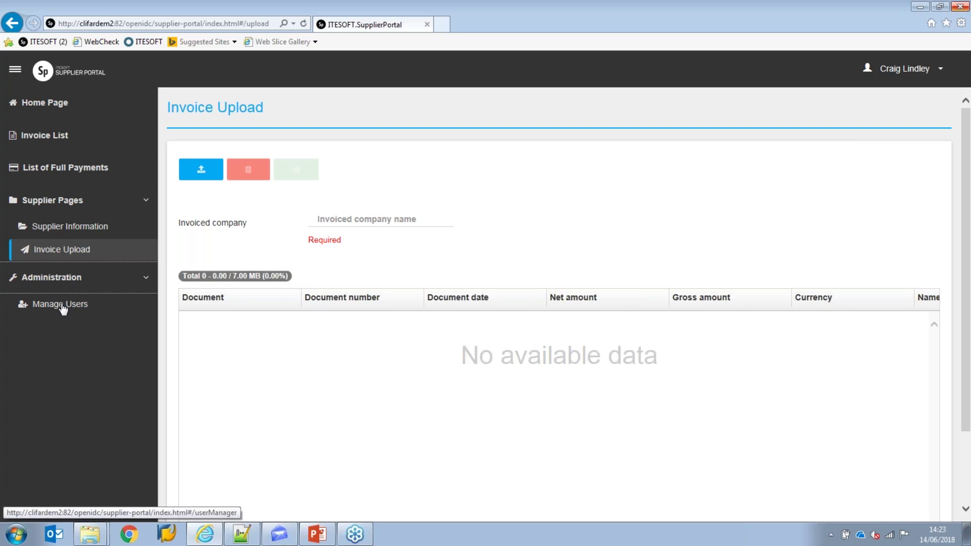
{"action": "left_click", "coordinate": [61, 305]}
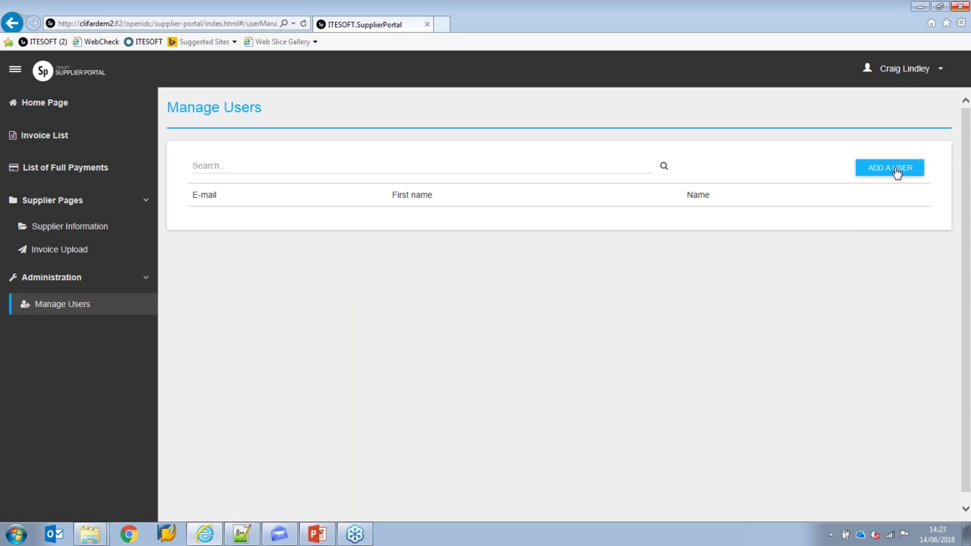
{"action": "left_click", "coordinate": [897, 171]}
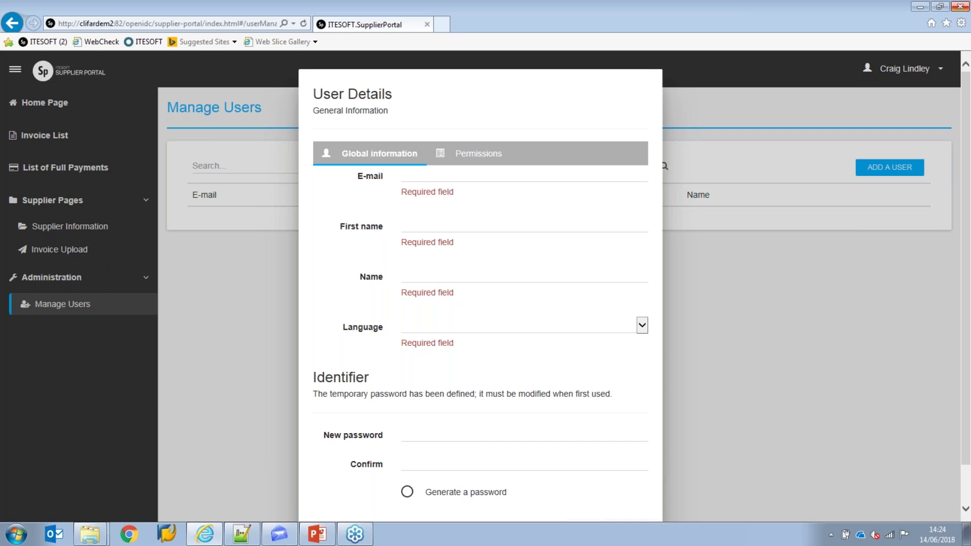
{"action": "left_click", "coordinate": [501, 161]}
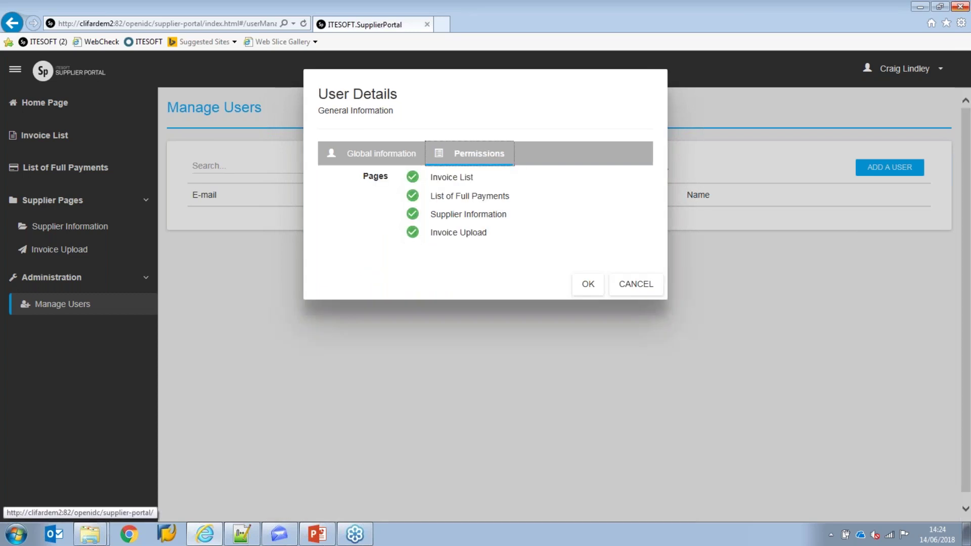
{"action": "left_click", "coordinate": [386, 152]}
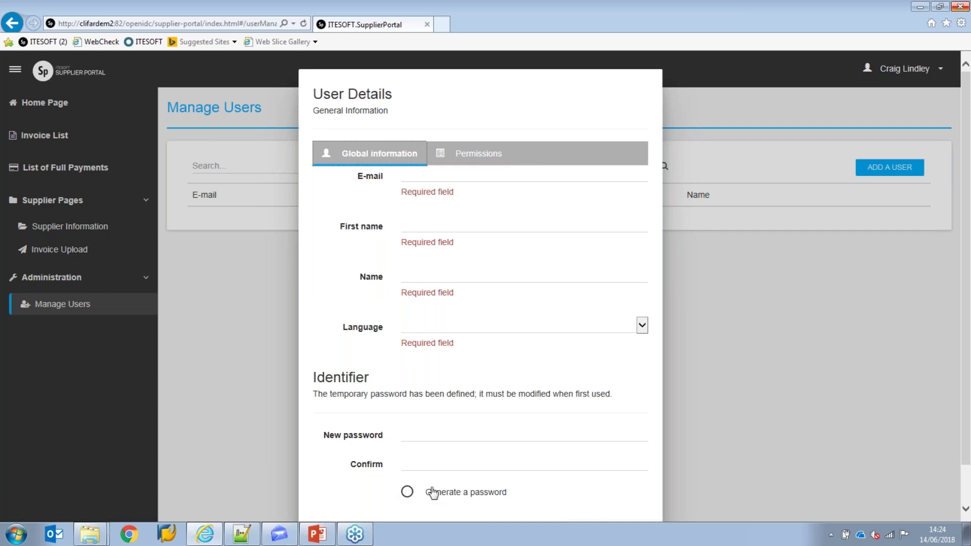
{"action": "scroll", "coordinate": [738, 410], "scroll_direction": "down", "scroll_amount": 1}
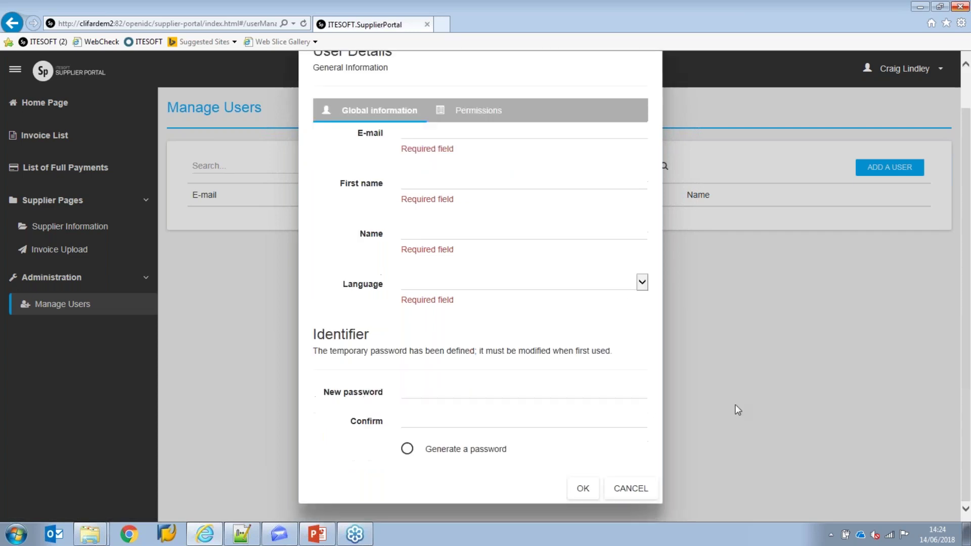
{"action": "left_click", "coordinate": [630, 490]}
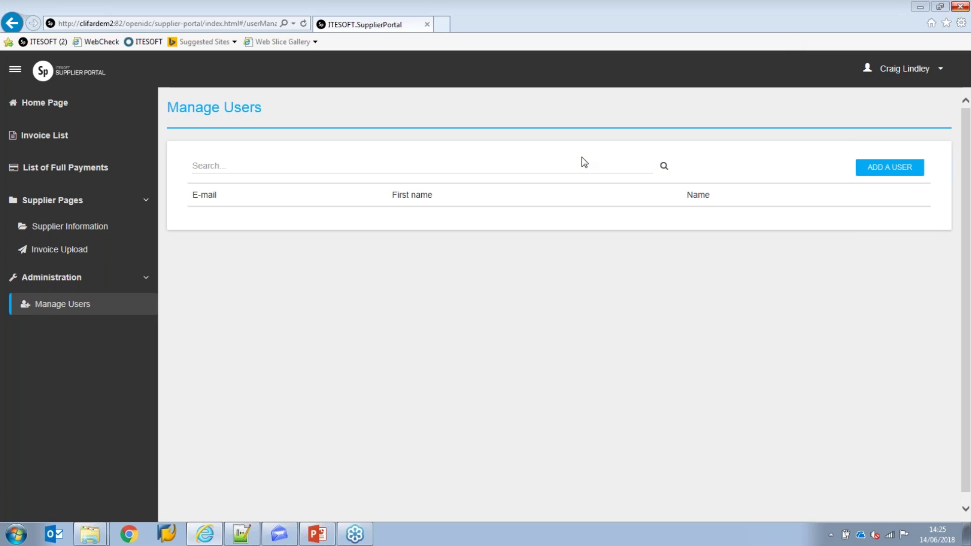
Step: Switch to the PowerPoint slide show and present the Q & A slide full screen by duplicating the slide show
{"action": "left_click", "coordinate": [328, 534]}
{"action": "left_click", "coordinate": [144, 405]}
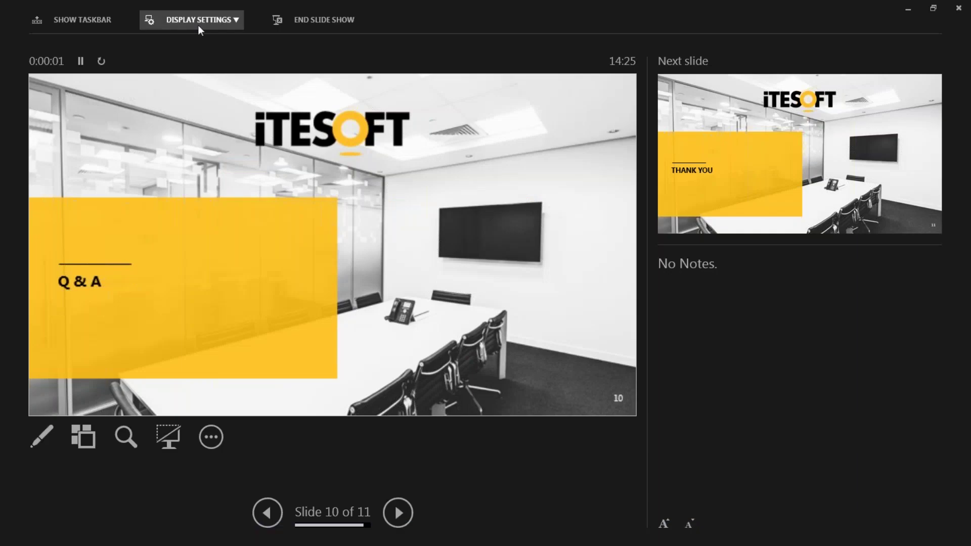
{"action": "left_click", "coordinate": [198, 26]}
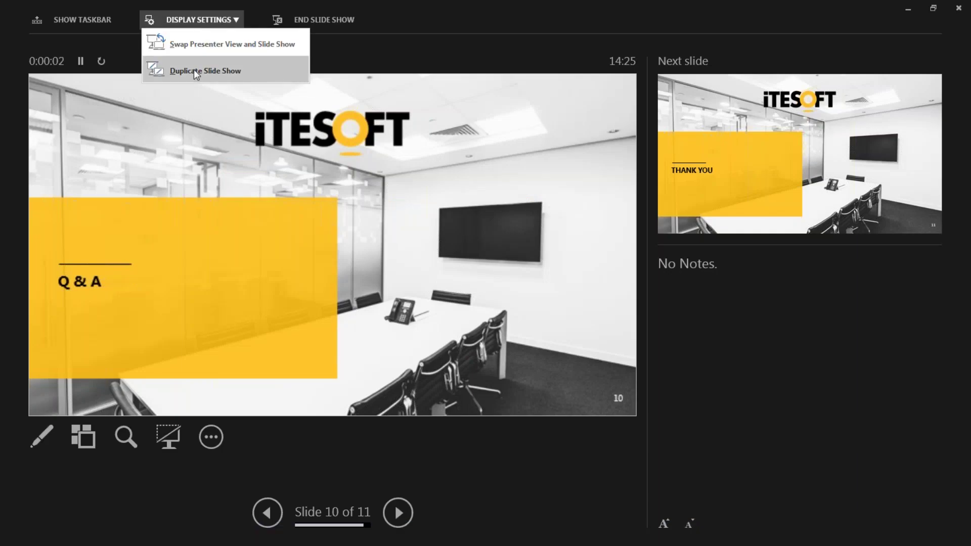
{"action": "left_click", "coordinate": [197, 74]}
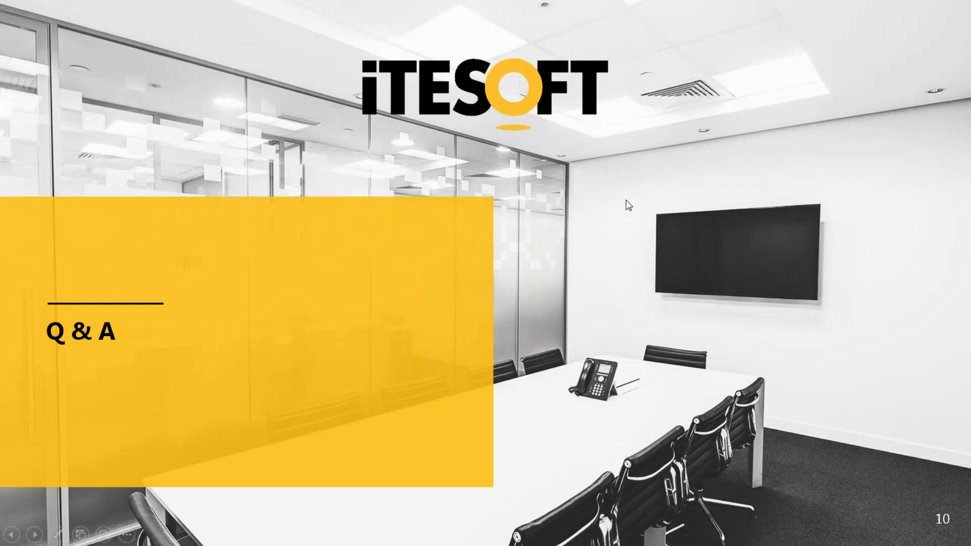